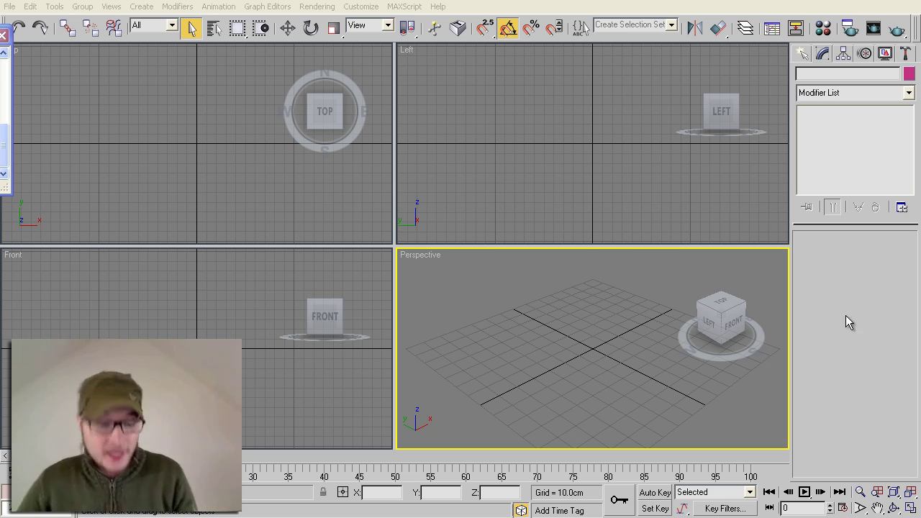
Maximize the Left viewport and frame the area above the ground line for drawing the stage profile.
click(430, 74)
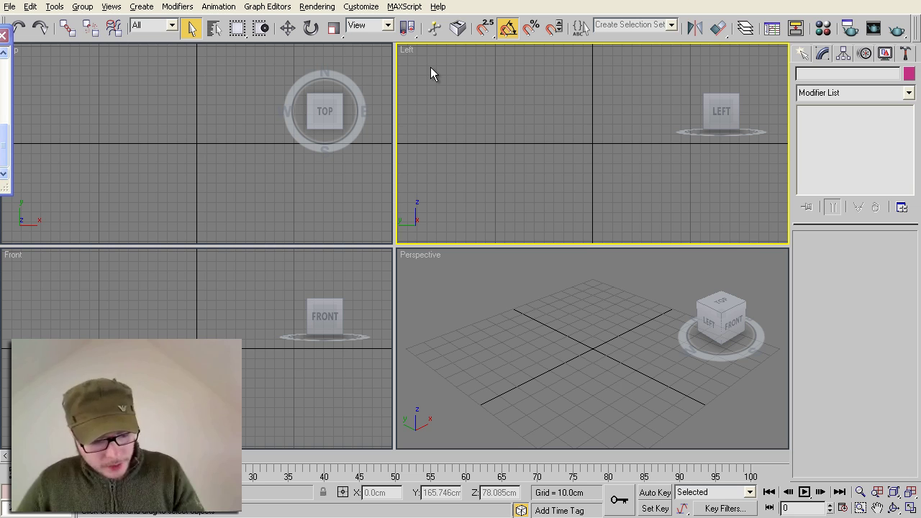
key(alt+w)
middle_drag(613, 195, 570, 294)
scroll(569, 294, down, 3)
middle_drag(427, 209, 354, 239)
Draw an open six-point line with 2.5 snapping: a straight floor along the ground axis, up the back and over the top.
click(803, 54)
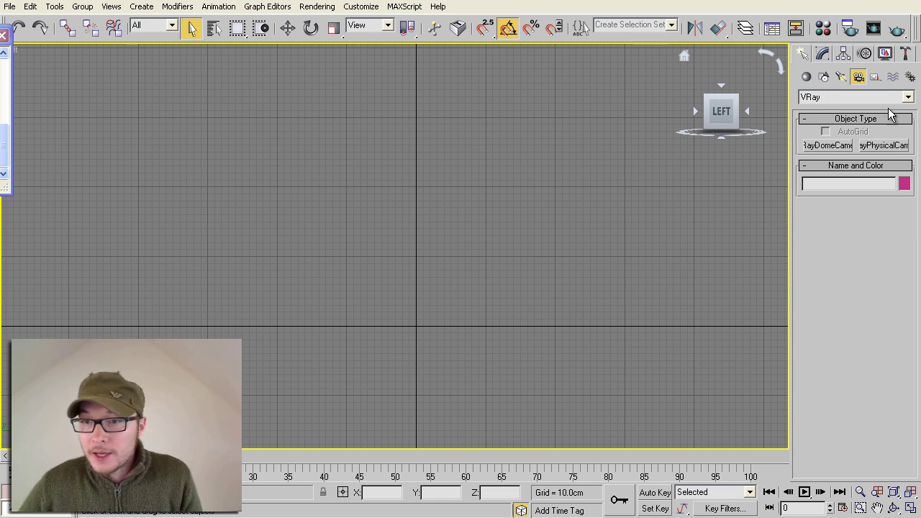
click(825, 58)
click(803, 54)
click(806, 76)
click(824, 76)
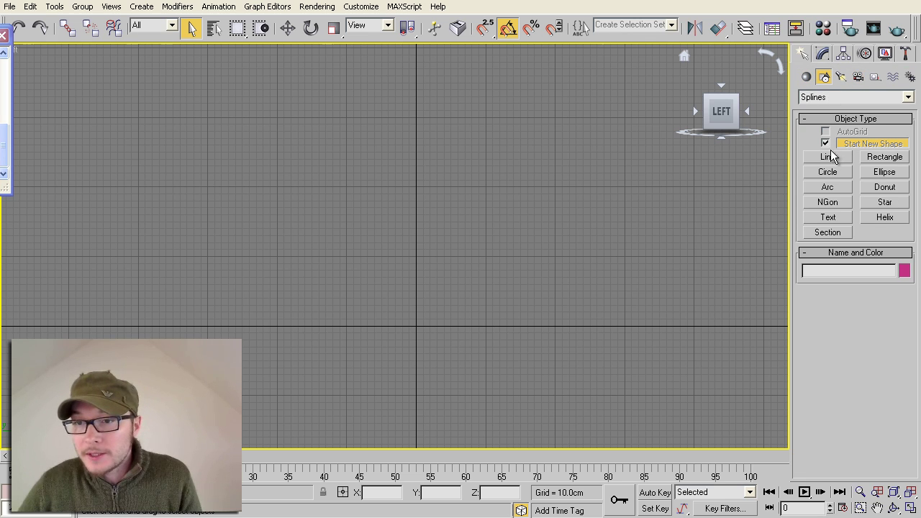
click(828, 157)
click(486, 28)
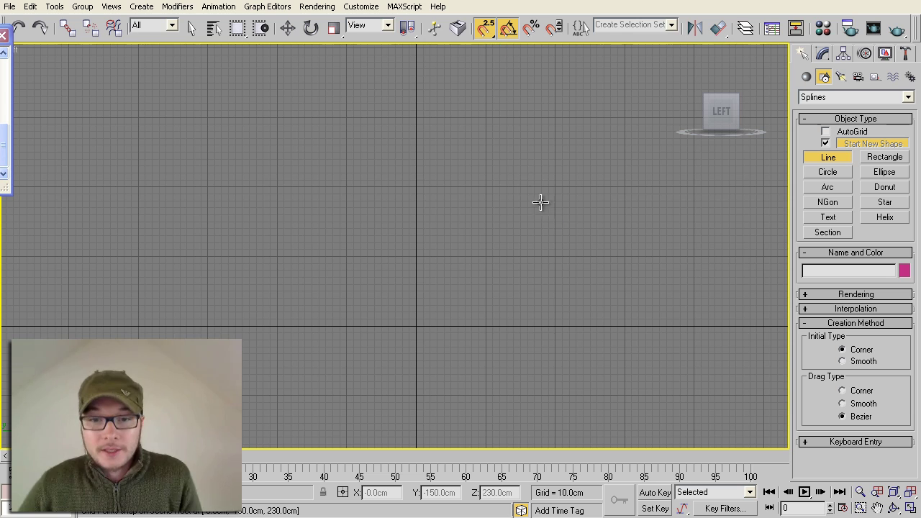
scroll(508, 176, down, 2)
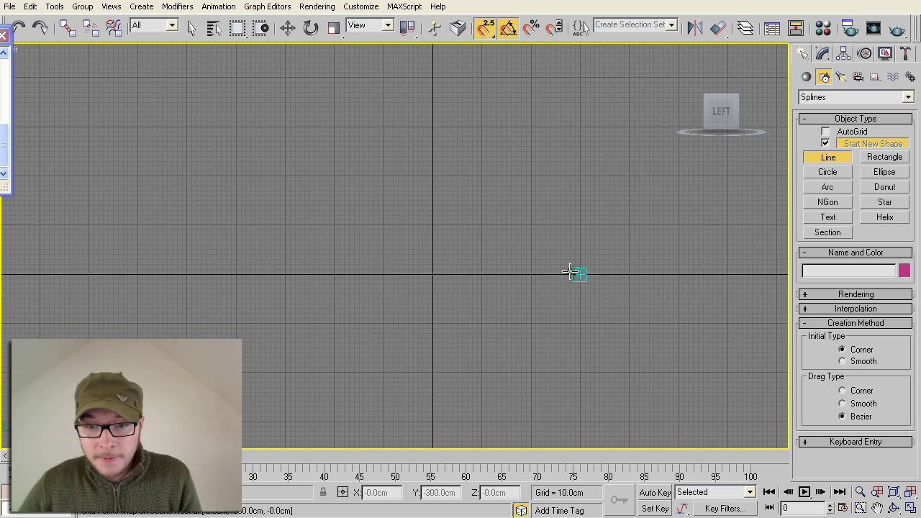
click(529, 274)
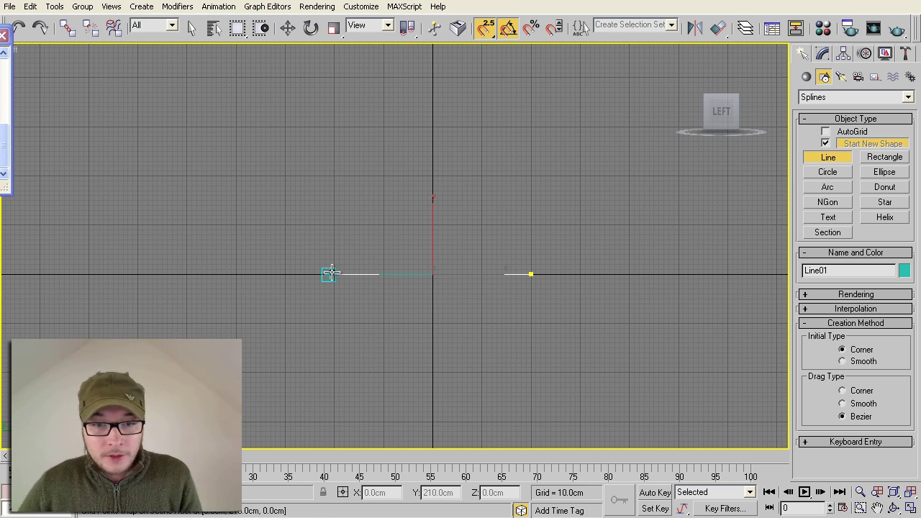
click(333, 274)
click(306, 172)
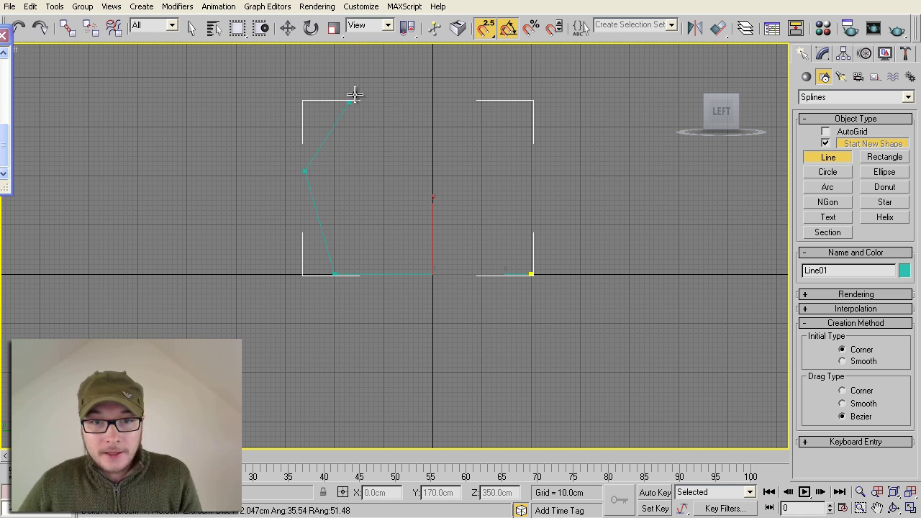
click(397, 83)
click(491, 88)
click(528, 136)
right_click(566, 168)
Rename the line as stage.
click(823, 54)
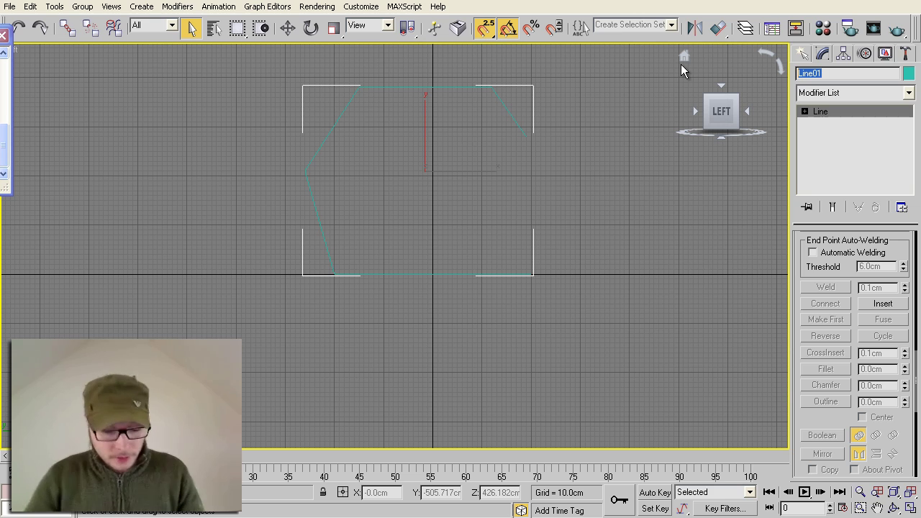
text(stage\)
scroll(681, 64, down, 1)
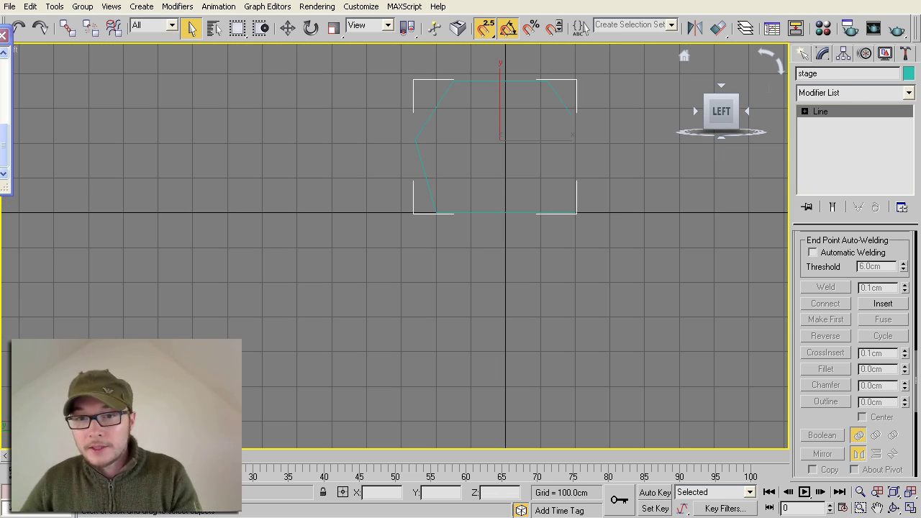
middle_drag(444, 182, 364, 261)
scroll(410, 236, up, 2)
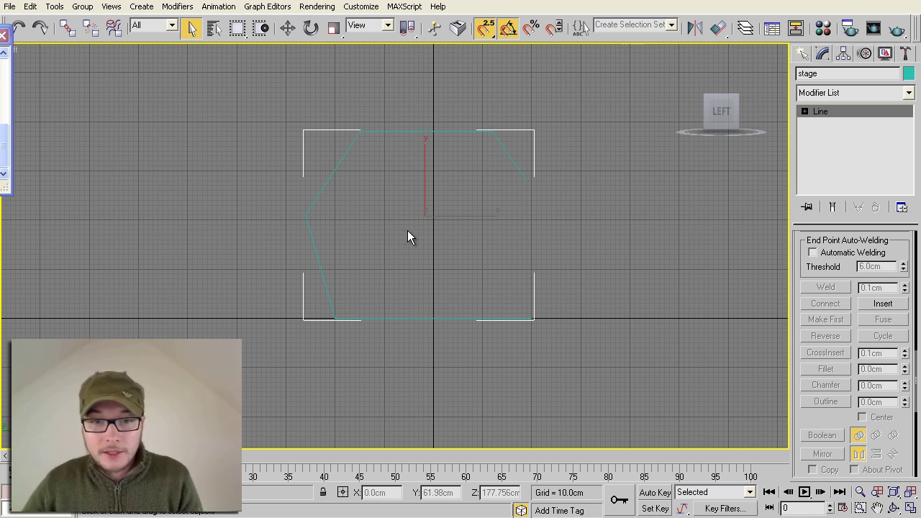
Edit the line at Vertex level with both snaps off and delete the vertex halfway up the back.
click(806, 112)
click(828, 124)
click(829, 146)
click(830, 123)
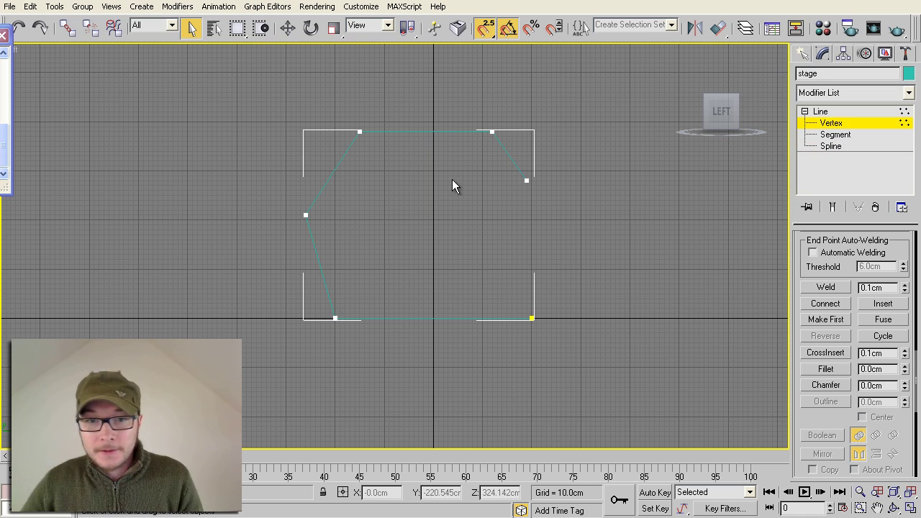
key(w)
click(486, 29)
click(507, 27)
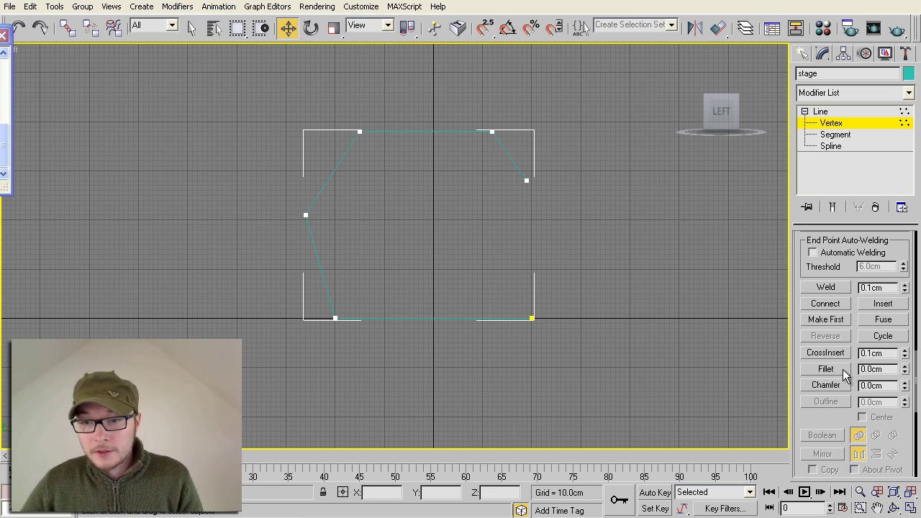
click(305, 215)
key(Delete)
Fillet the lower back corner and the upper back corner of the profile with large radii.
scroll(316, 325, up, 3)
click(343, 317)
middle_drag(616, 261, 566, 294)
drag(904, 371, 898, 287)
middle_drag(296, 65, 293, 119)
drag(292, 119, 345, 155)
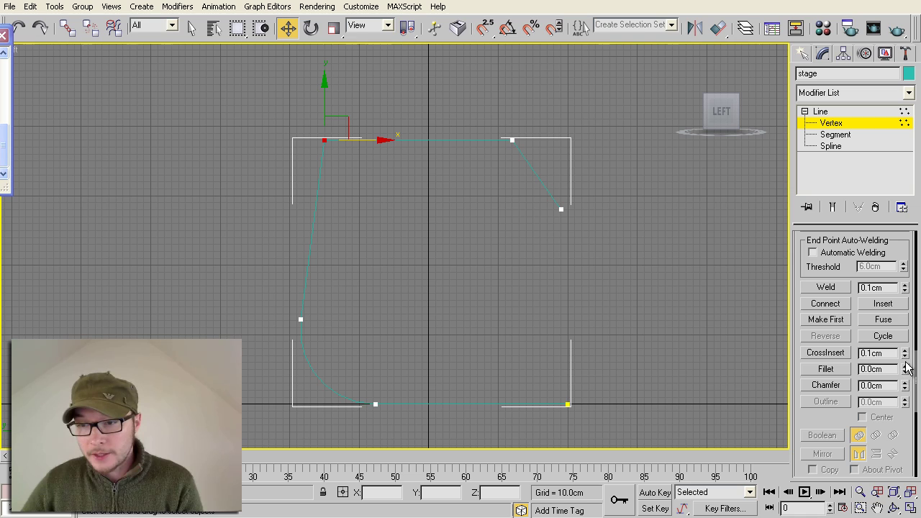
drag(905, 369, 906, 341)
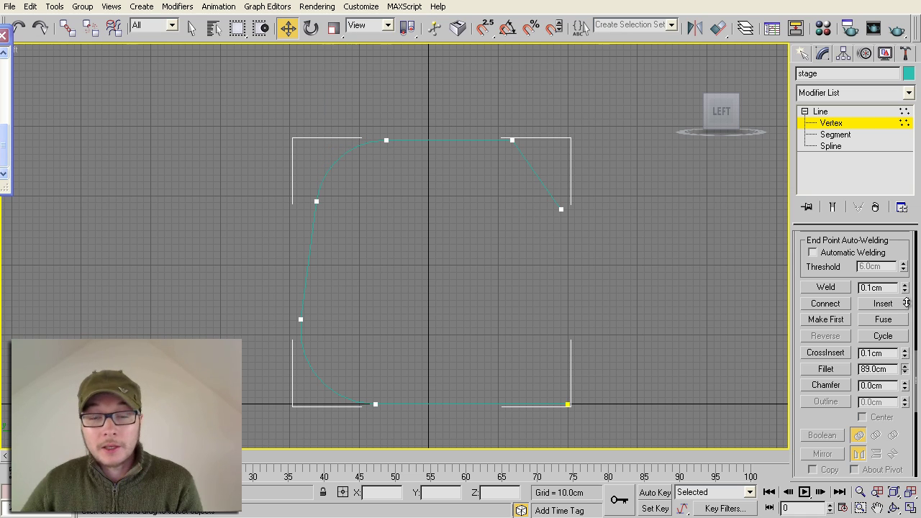
Fillet the upper front corner of the profile, undoing the first attempt and repeating it with a slightly smaller radius.
drag(465, 108, 549, 173)
click(906, 366)
drag(899, 307, 899, 306)
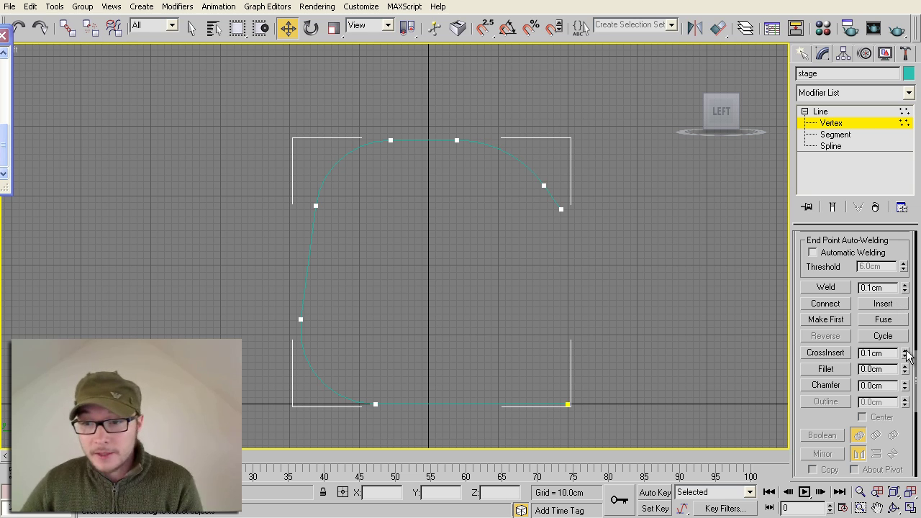
key(ctrl+z)
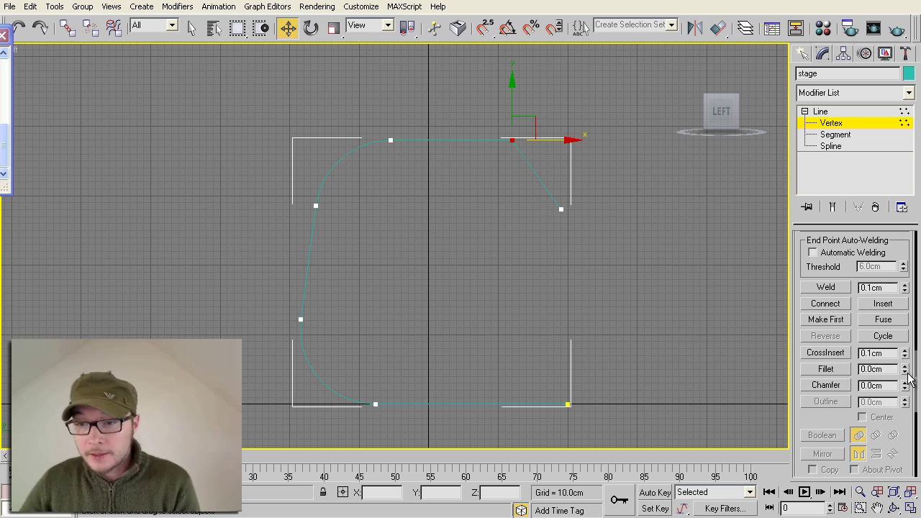
click(906, 366)
drag(904, 321, 905, 321)
Shift both upper back fillet vertices outward by about 18.5 cm and lower the one on the back edge.
drag(283, 85, 459, 261)
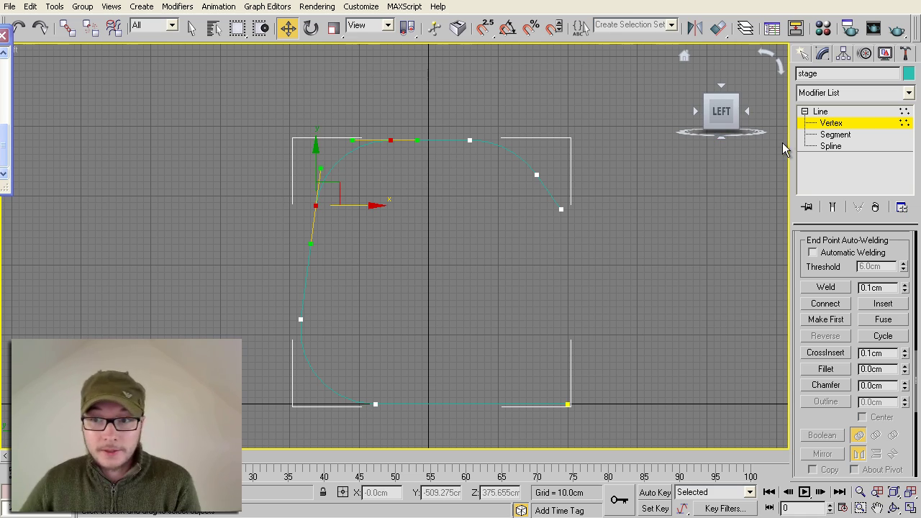
drag(364, 208, 353, 208)
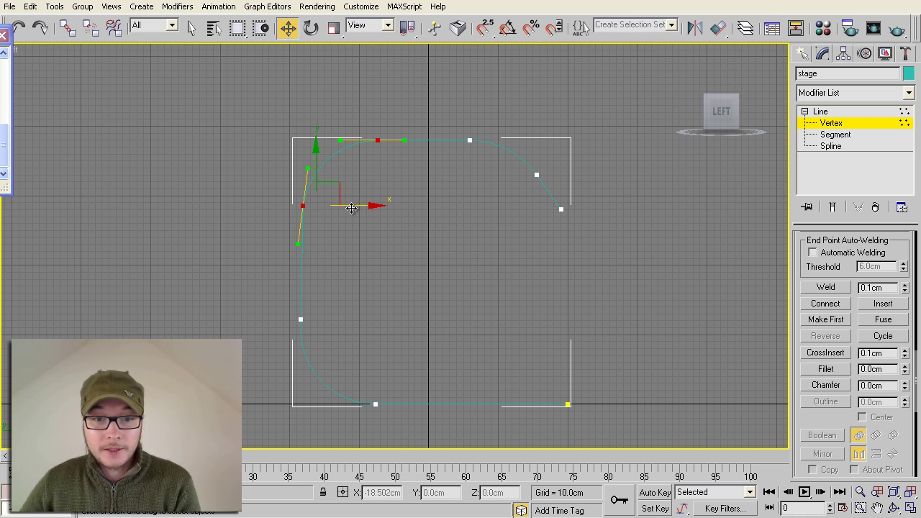
click(296, 201)
drag(321, 226, 316, 222)
click(330, 268)
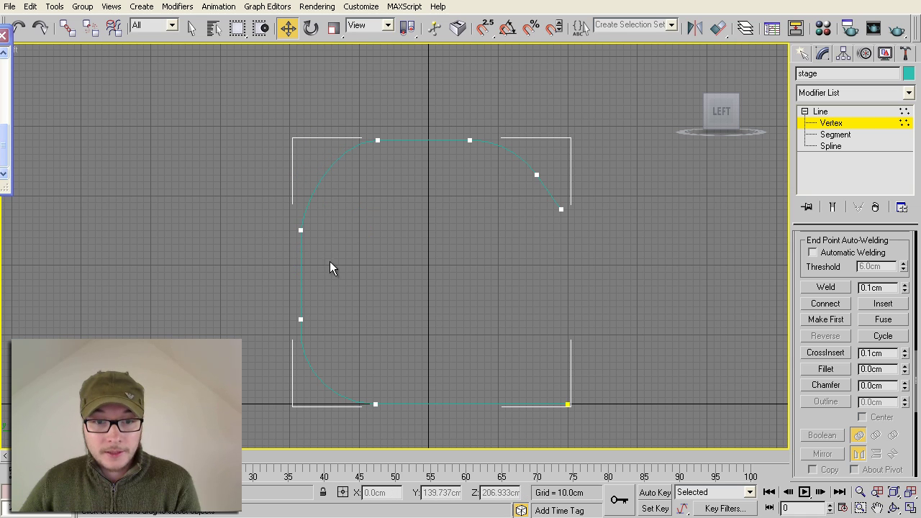
Raise the lower back vertex, move the upper back vertex slightly inward and nudge the open front end vertex outward.
drag(321, 325, 322, 324)
drag(323, 285, 330, 264)
click(331, 264)
drag(410, 147, 417, 123)
click(572, 216)
click(563, 210)
click(540, 241)
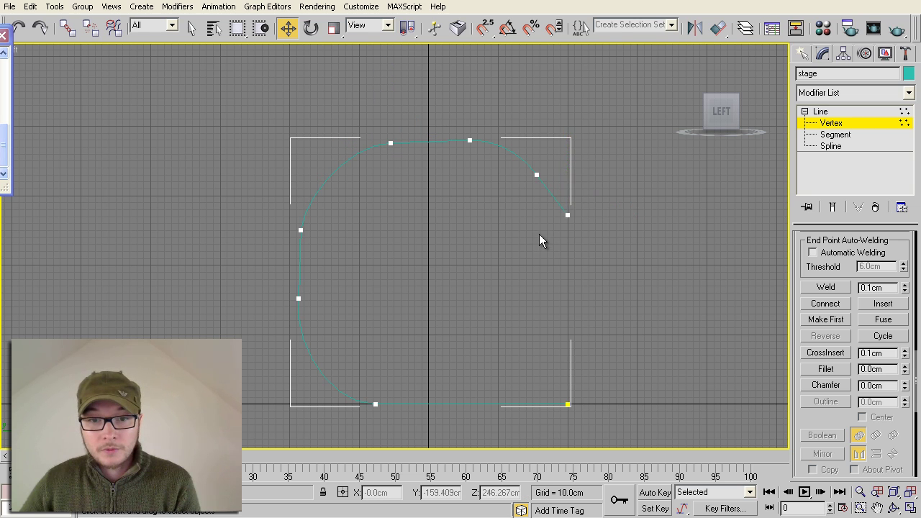
Leave vertex editing and show the whole profile in the Perspective view.
scroll(541, 240, down, 3)
scroll(551, 240, up, 2)
click(813, 113)
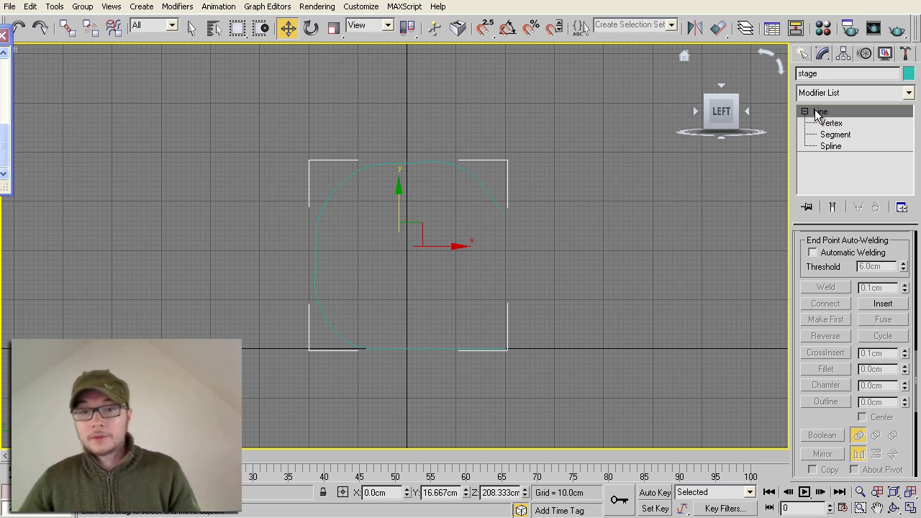
key(p)
key(z)
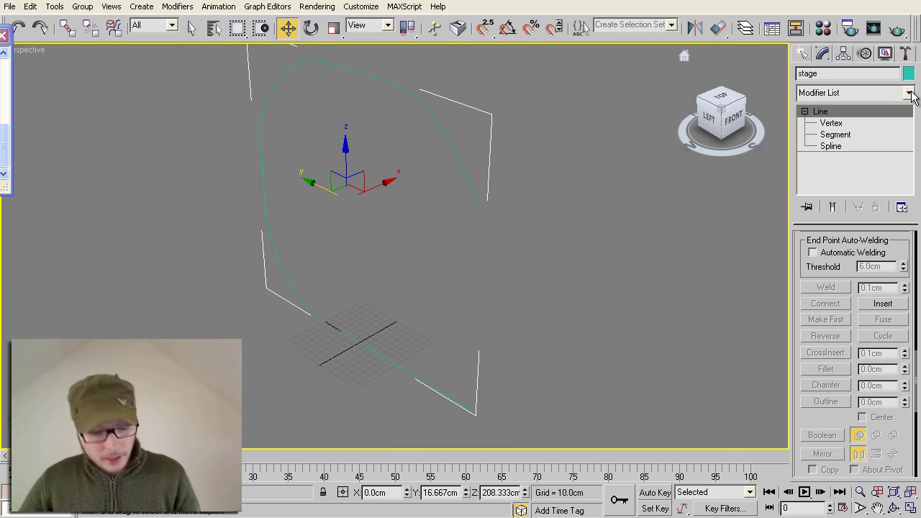
click(909, 93)
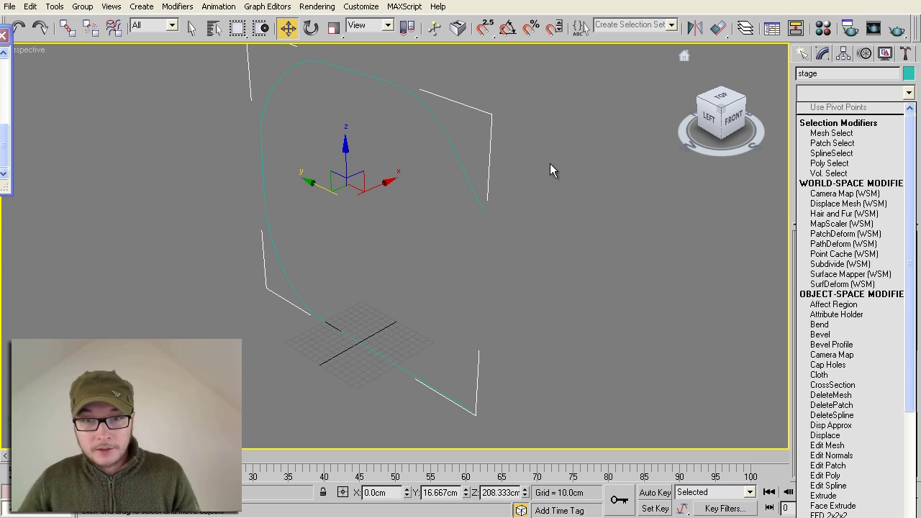
scroll(847, 137, down, 11)
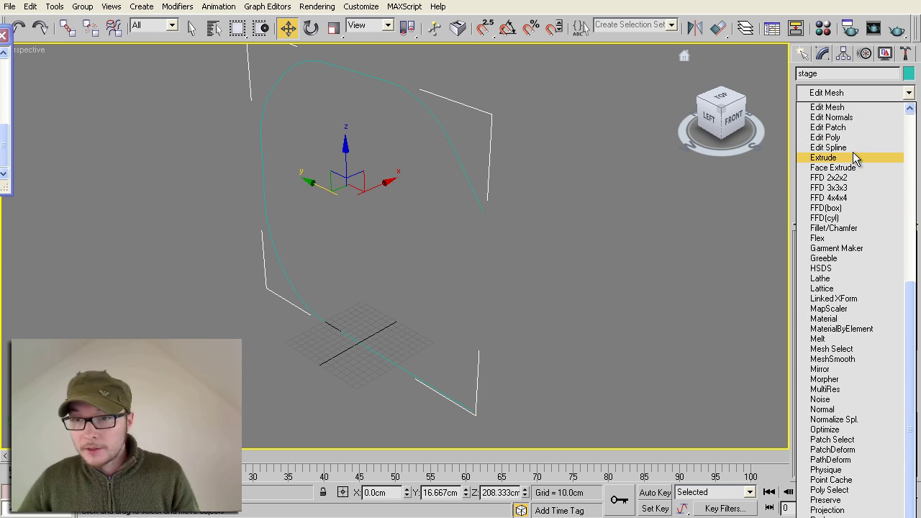
click(853, 151)
key(z)
click(878, 208)
Apply an Extrude modifier with an amount of 1200 cm to the stage profile.
click(909, 93)
scroll(909, 100, down, 11)
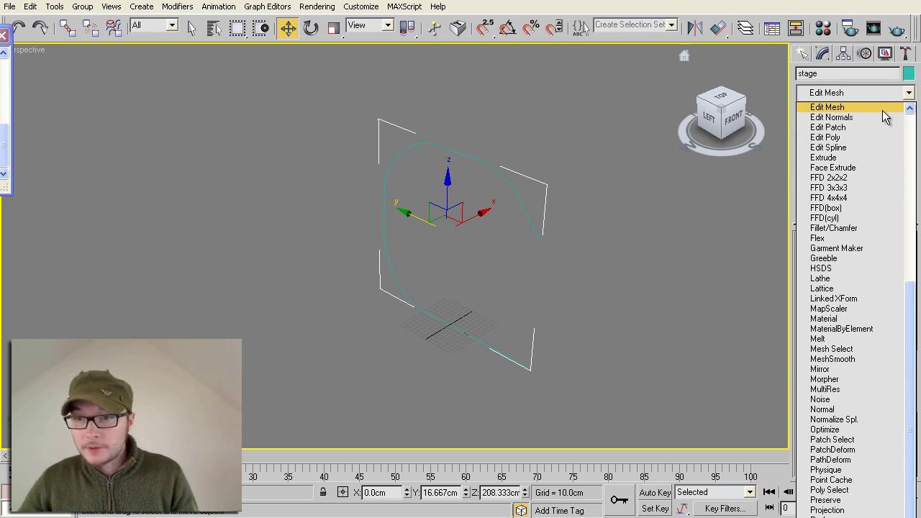
click(858, 157)
key(z)
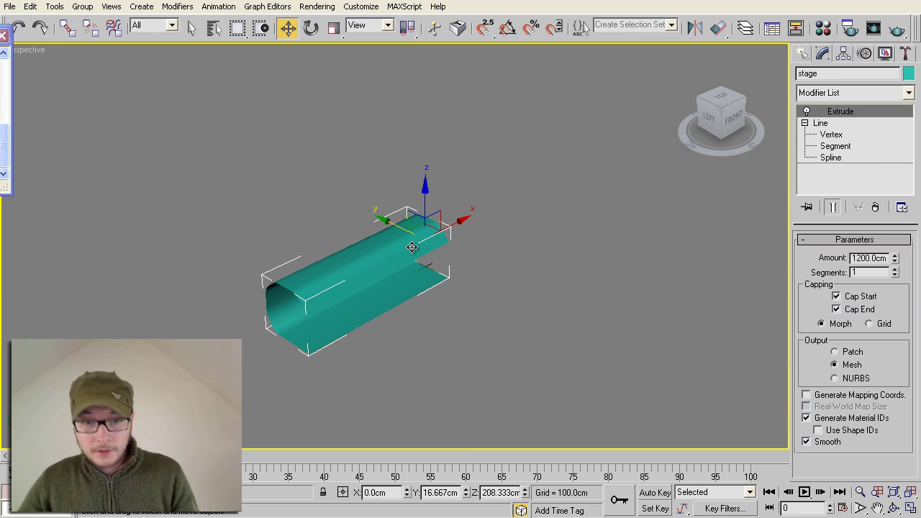
In the Top view, move the stage along X to about 598.5 cm to centre it on the origin.
key(t)
scroll(414, 245, up, 5)
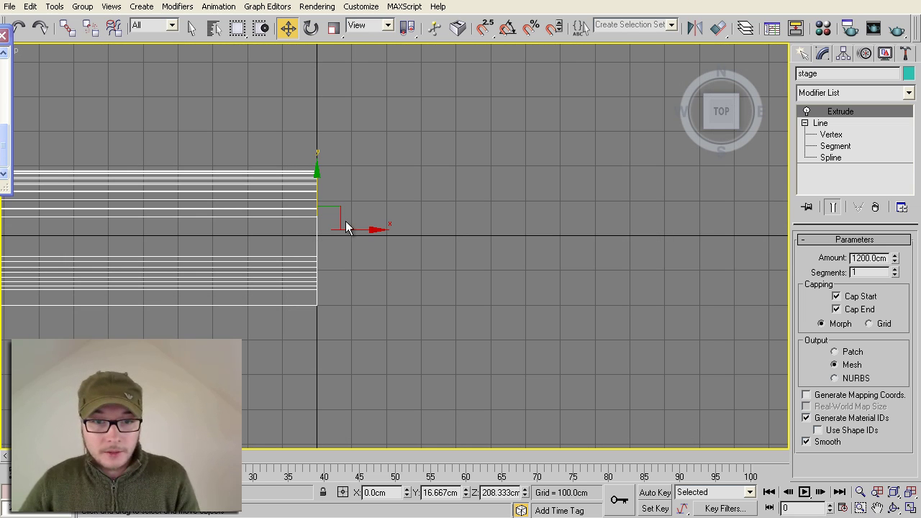
drag(395, 229, 556, 231)
Check the diffuse colour of the white VRayMtl material and assign the material to the stage.
click(823, 28)
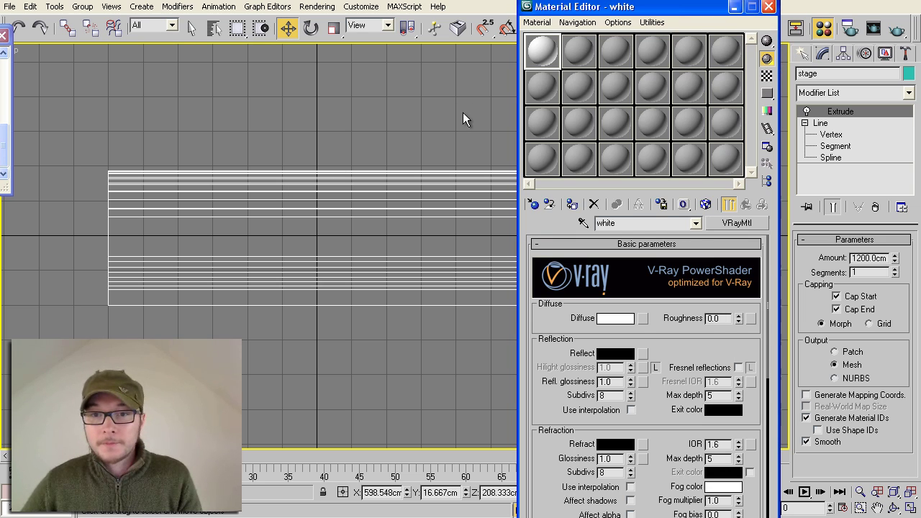
click(625, 318)
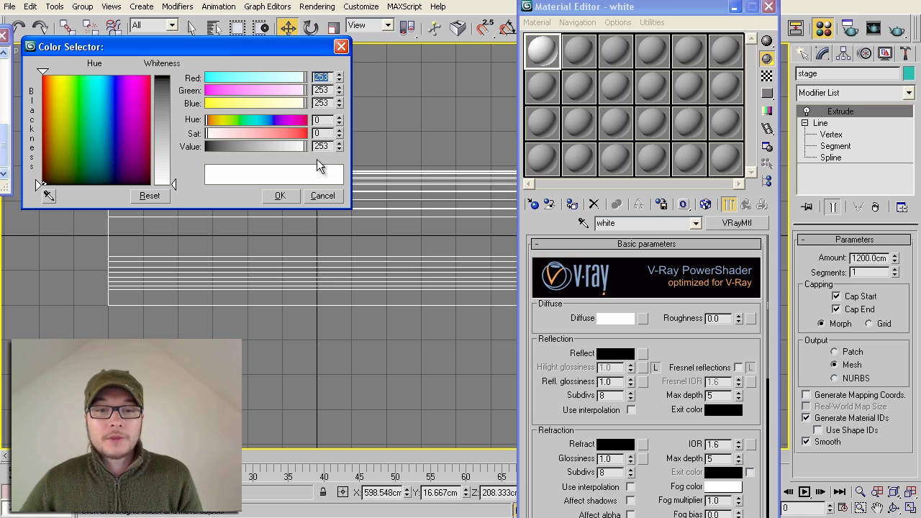
click(280, 196)
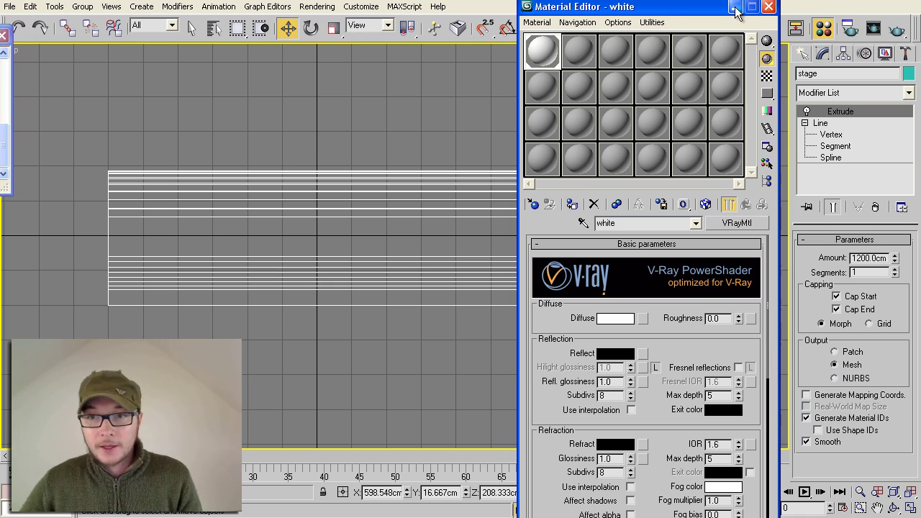
key(m)
Nudge the stage along X to about 599.5 cm to refine its centring.
middle_drag(425, 240, 395, 279)
scroll(431, 262, up, 2)
drag(704, 265, 706, 264)
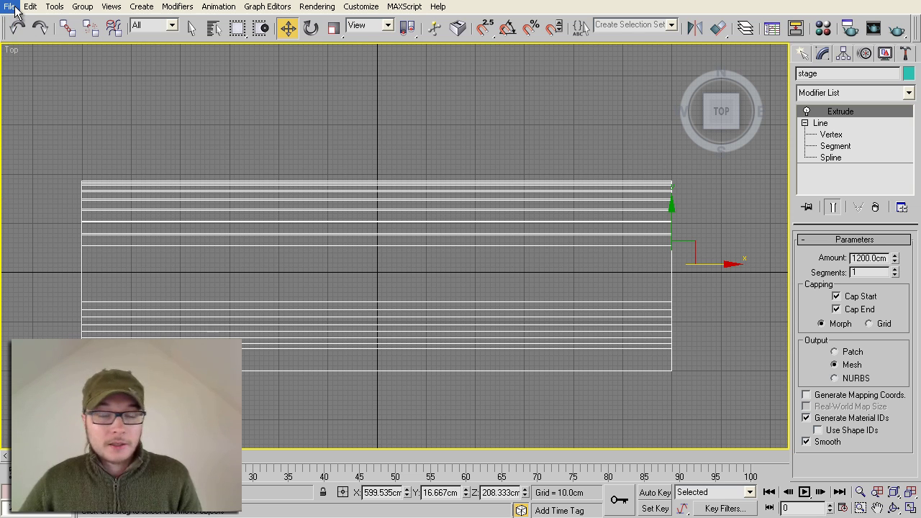
middle_drag(427, 215, 437, 211)
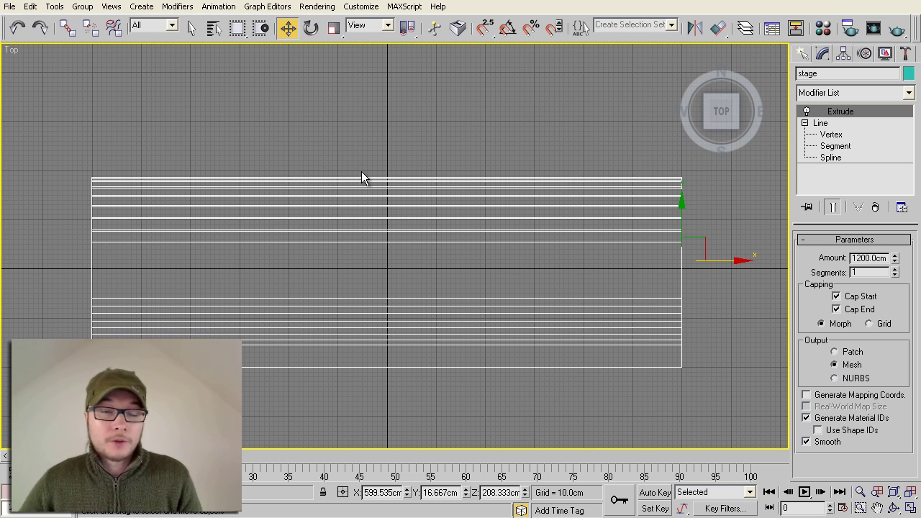
click(11, 6)
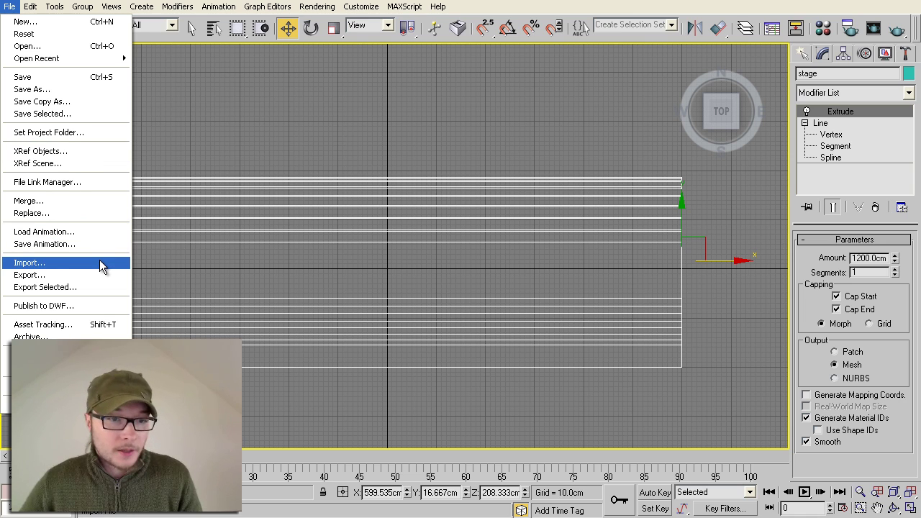
click(73, 262)
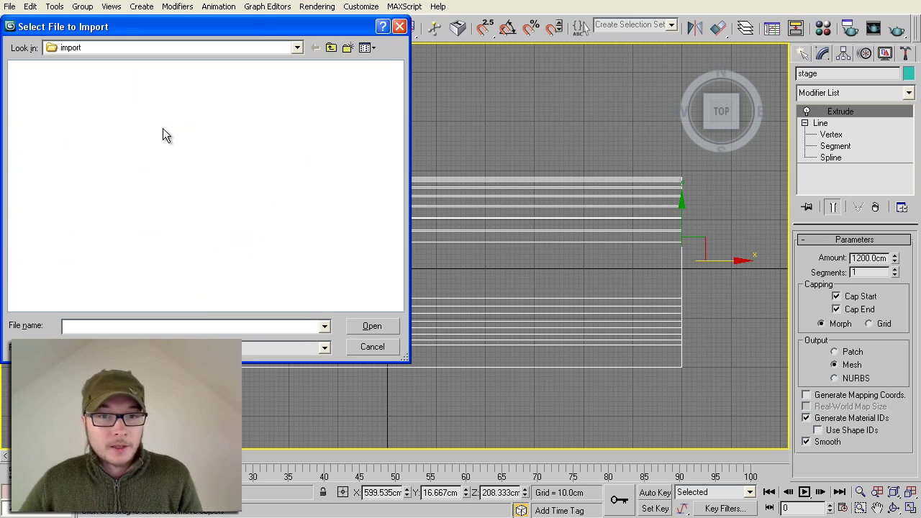
click(297, 48)
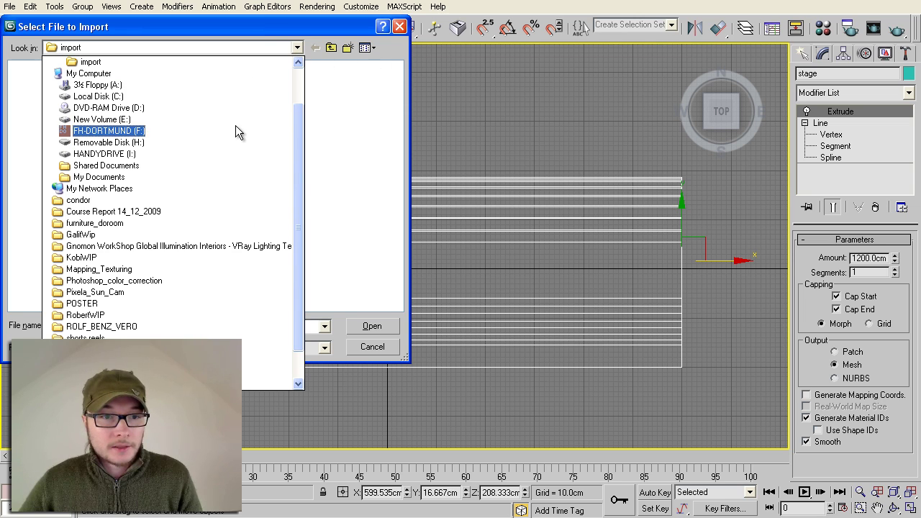
click(400, 27)
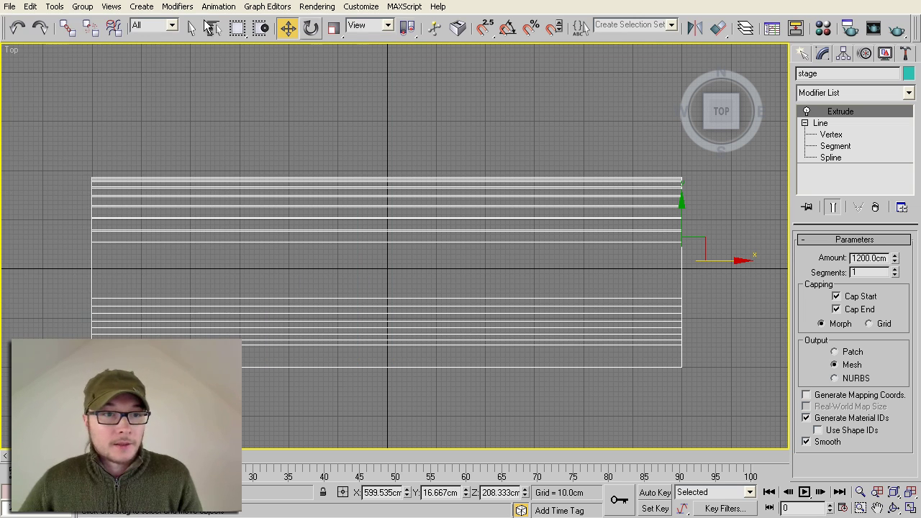
Merge the buda and [LOGO] objects from vrayart_free_model_buddha3.max into the scene.
click(11, 7)
click(43, 202)
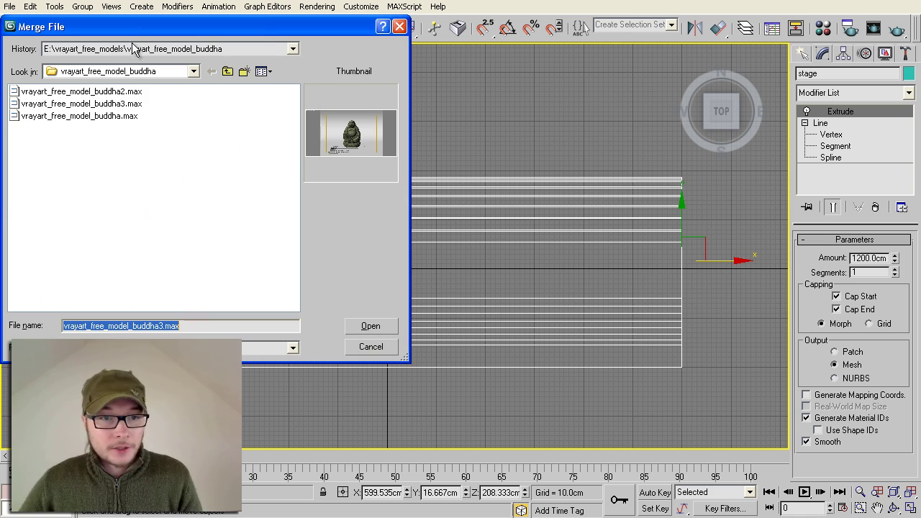
click(368, 328)
click(370, 148)
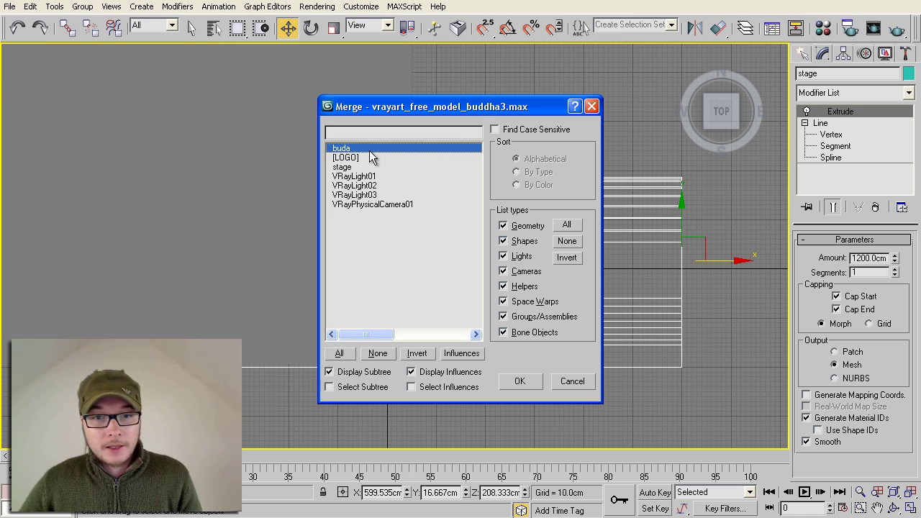
ctrl+click(372, 158)
click(521, 381)
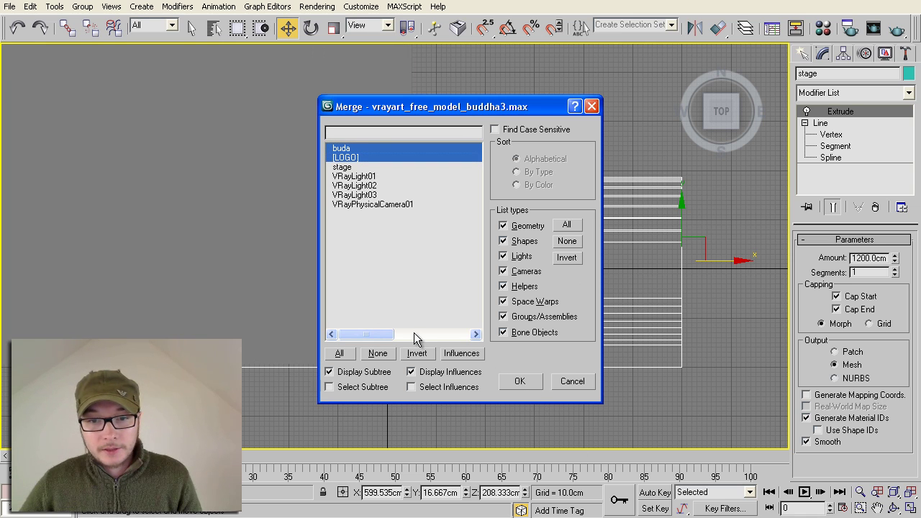
In the Left view, draw a plane VRayLight around the statue with a half-length of about 151 cm and a half-width of about 146 cm.
scroll(412, 335, down, 3)
middle_drag(347, 250, 411, 206)
scroll(450, 271, up, 3)
scroll(413, 206, down, 3)
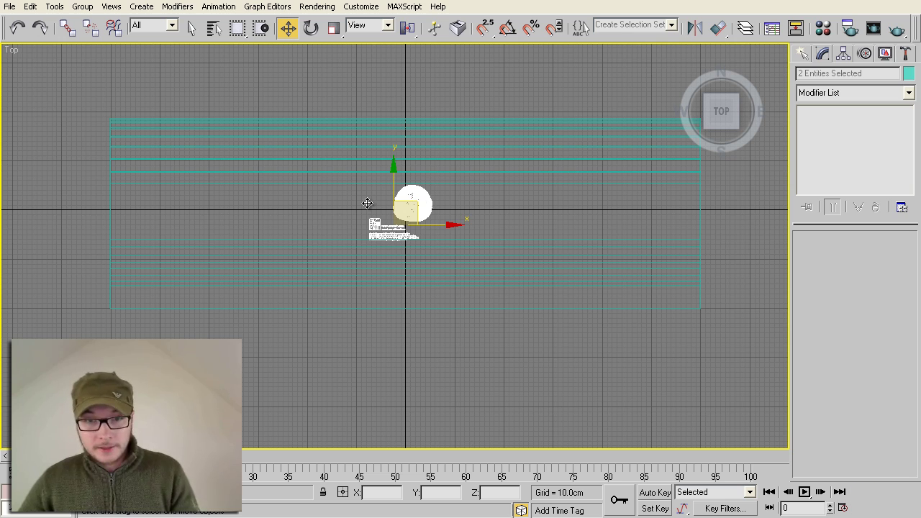
key(l)
middle_drag(391, 230, 401, 208)
scroll(408, 209, up, 4)
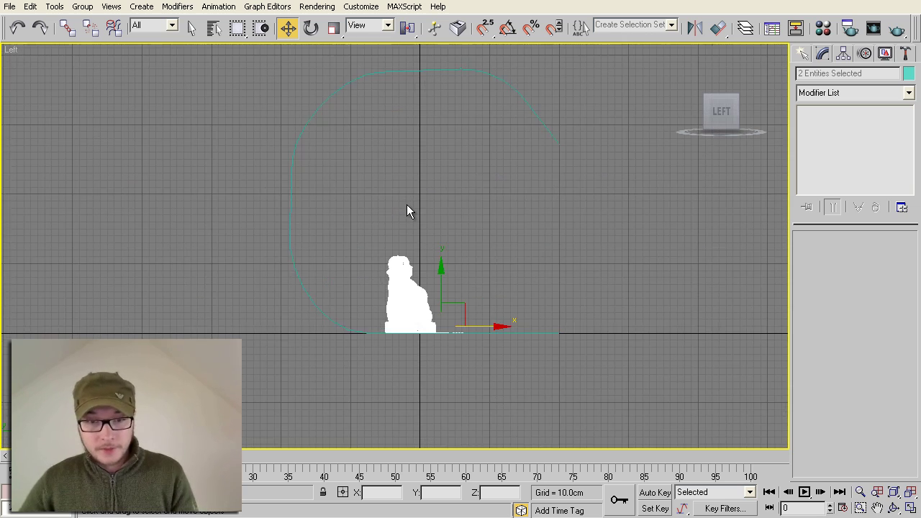
click(803, 54)
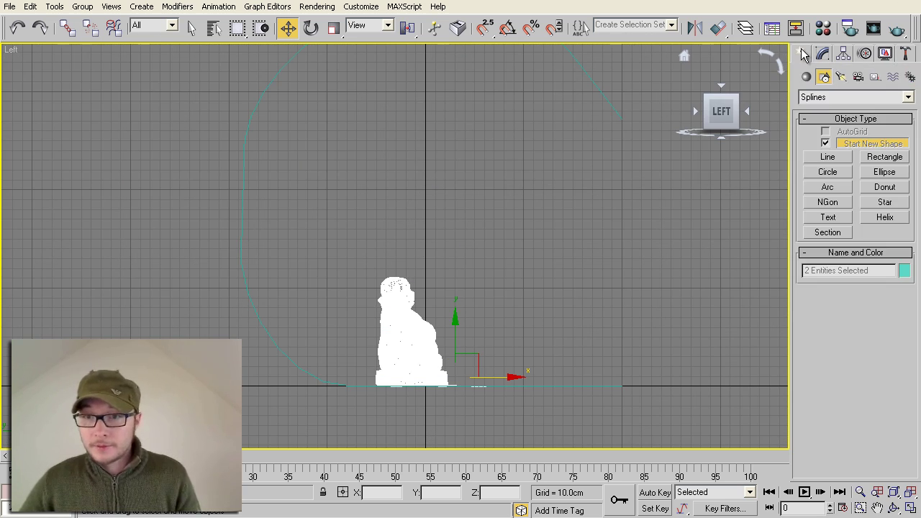
click(842, 78)
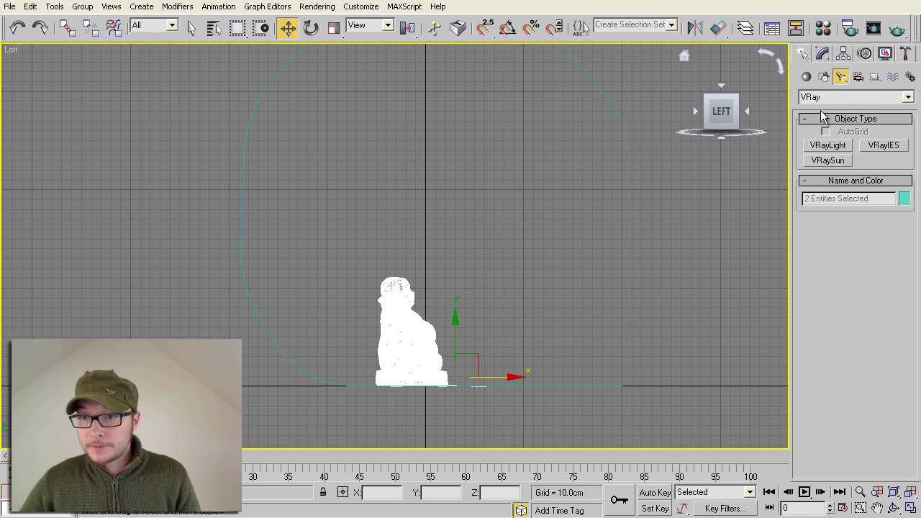
click(837, 101)
click(828, 128)
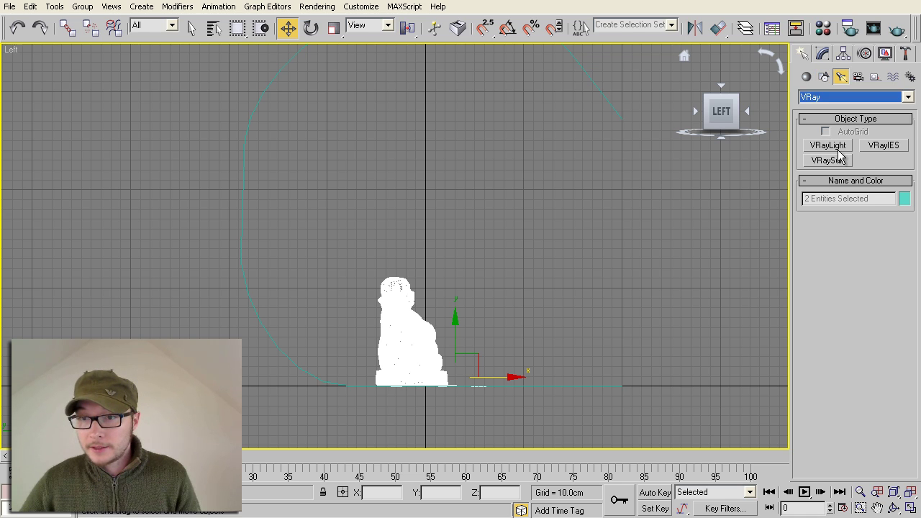
click(828, 146)
scroll(467, 177, down, 4)
drag(331, 154, 541, 357)
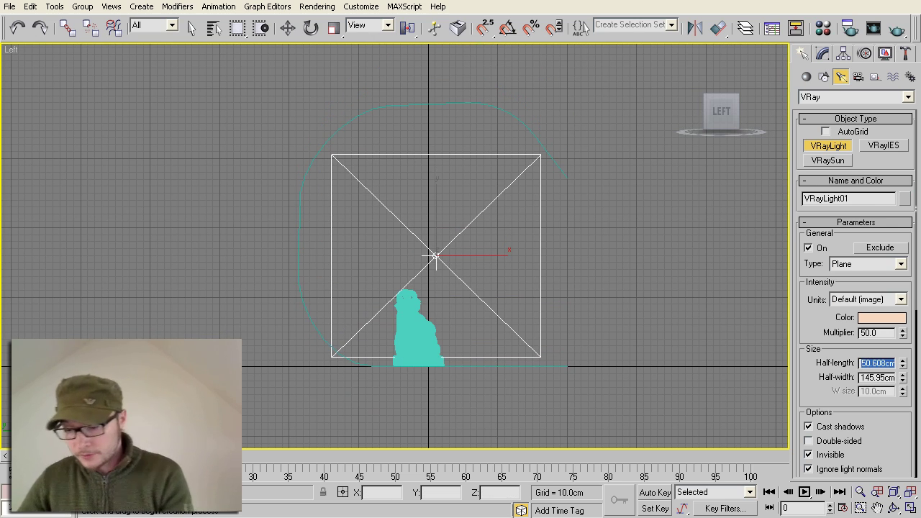
Set the plane light's half-length and half-width to 160 cm each.
text(160)
key(Return)
double_click(866, 377)
text(1601)
key(Return)
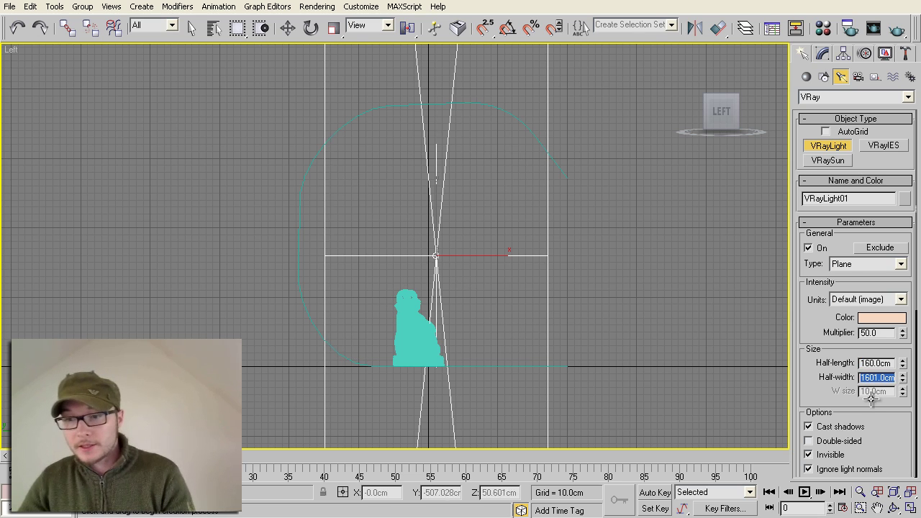
key(BackSpace)
text(0)
key(Return)
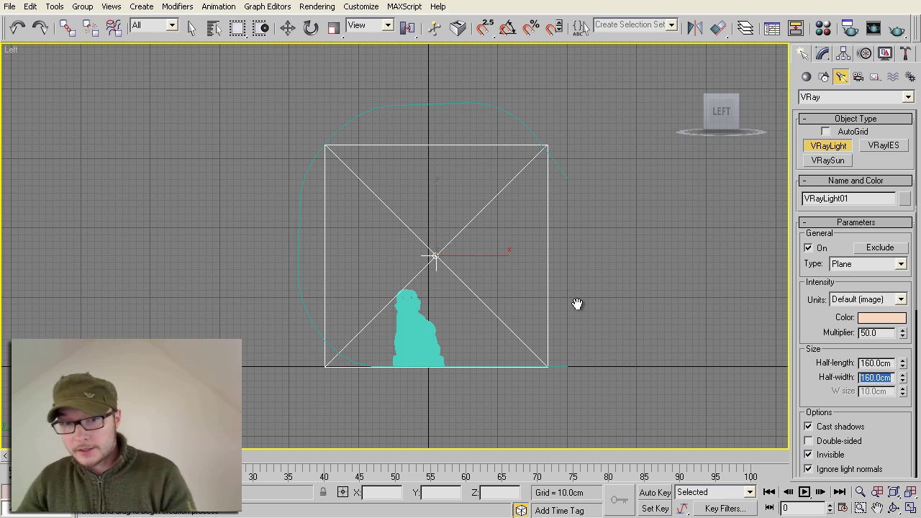
Move the light to about Y -7.3 cm in the Left view and to about X 401 cm in the Top view.
click(292, 31)
middle_drag(496, 286, 541, 291)
scroll(549, 270, up, 3)
drag(509, 262, 504, 262)
middle_drag(582, 258, 557, 270)
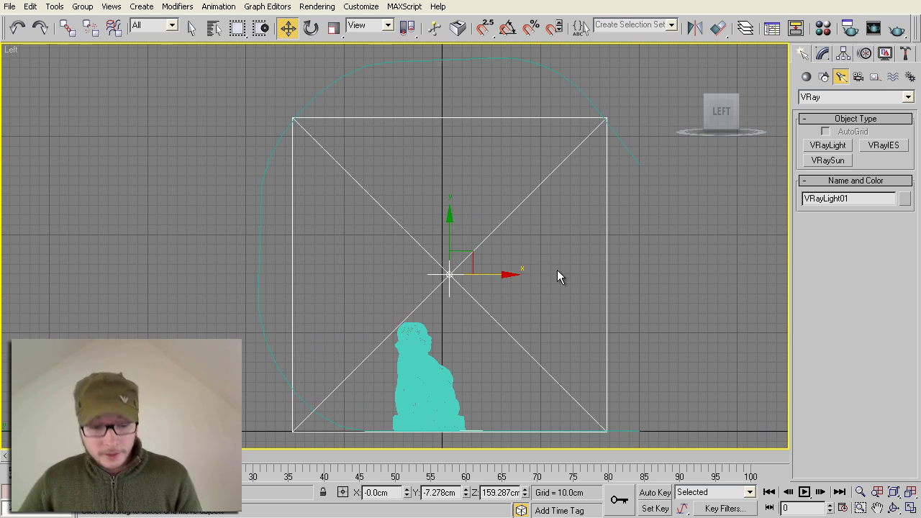
key(t)
drag(449, 221, 646, 221)
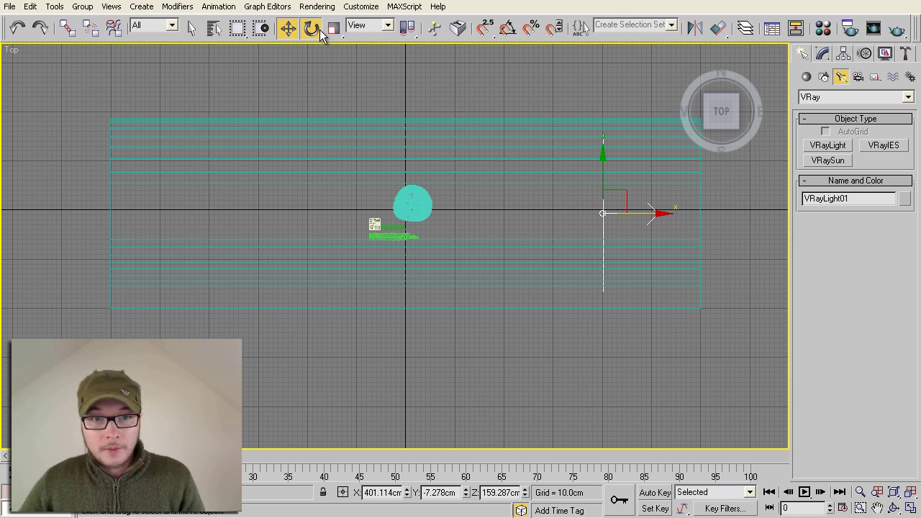
Turn on angle snap and rotate the light 180 degrees in the Top view so it points at the statue.
click(318, 29)
drag(650, 161, 742, 339)
click(508, 27)
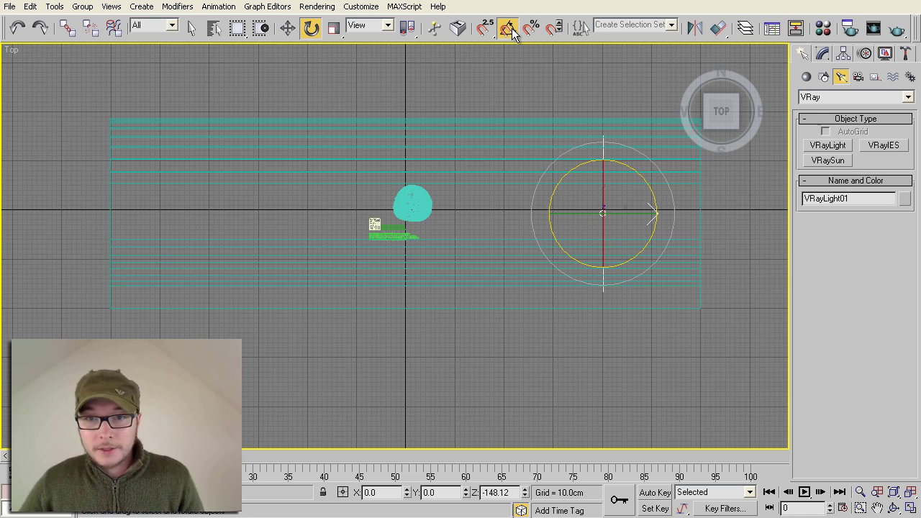
drag(623, 149, 724, 244)
drag(669, 189, 671, 193)
click(294, 28)
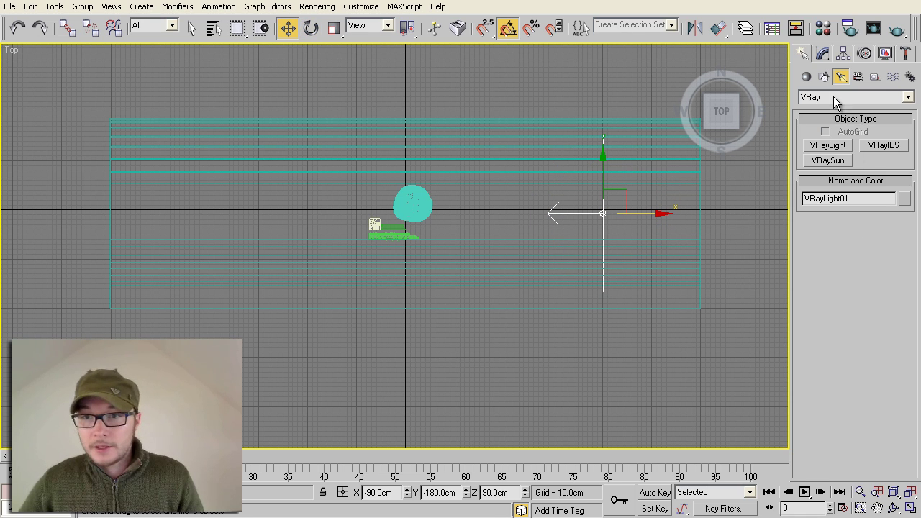
Check the first light's multiplier and colour in its parameters.
click(824, 54)
drag(823, 321, 819, 354)
double_click(881, 346)
click(880, 329)
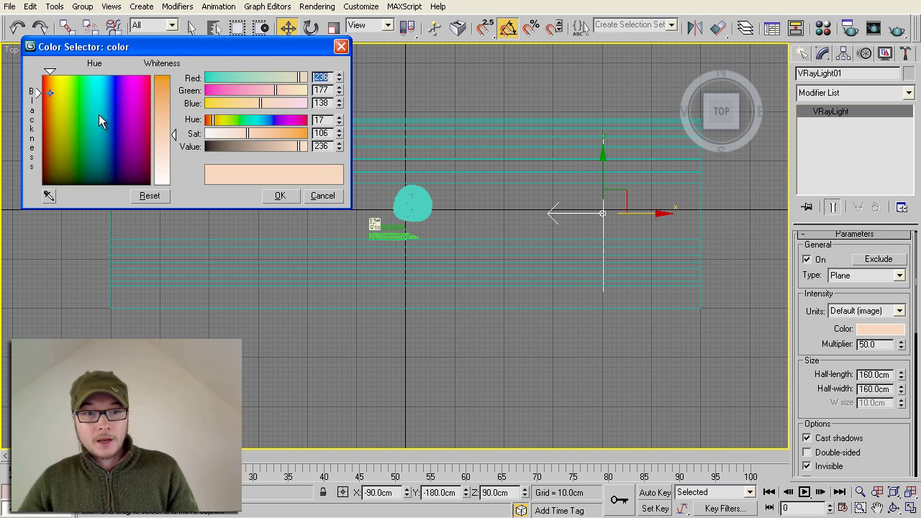
click(281, 198)
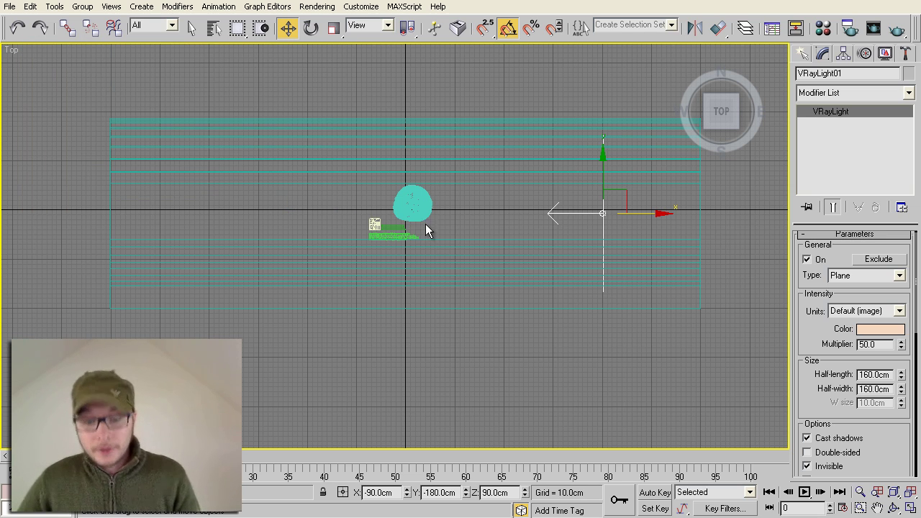
Copy the light to about X -401 cm on the opposite side of the statue and rotate the copy 180 degrees to face it.
shift+drag(642, 214, 245, 214)
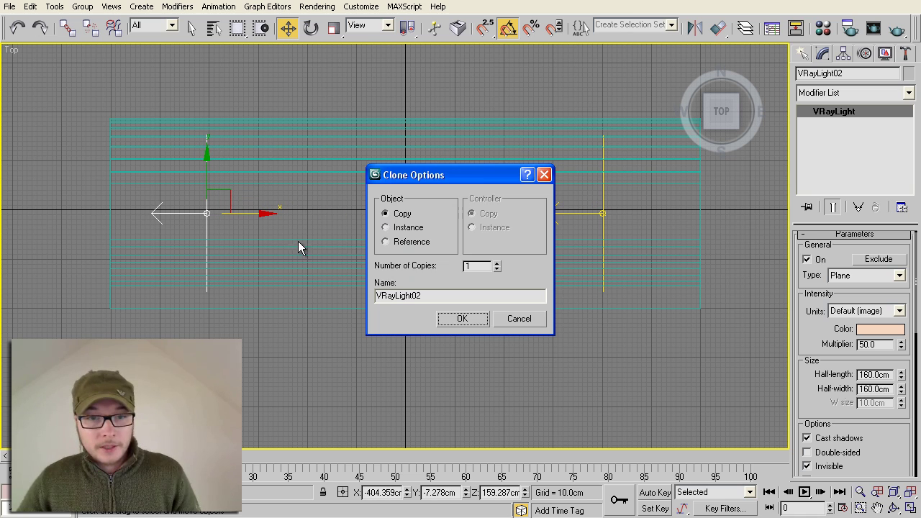
click(463, 319)
click(311, 27)
drag(207, 139, 351, 291)
drag(276, 205, 246, 215)
click(292, 27)
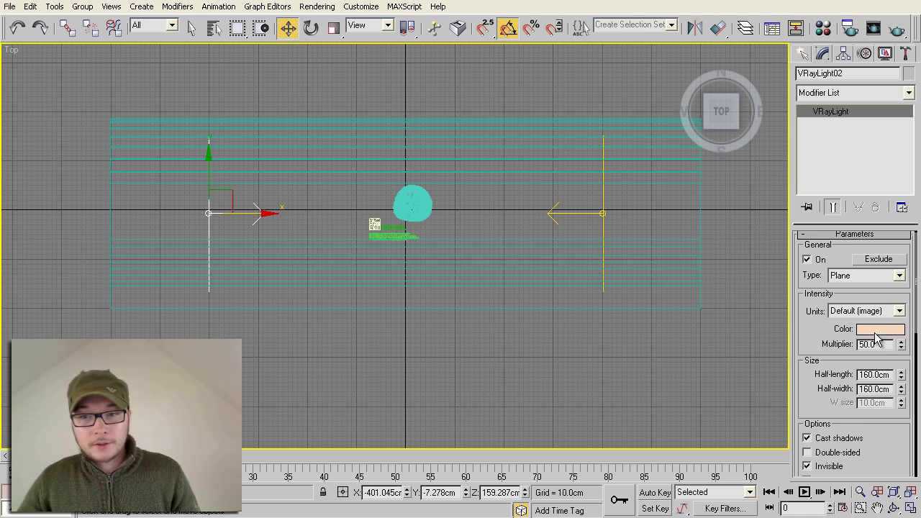
Change the copied light's colour to light blue and set its multiplier to 40.
click(877, 331)
drag(108, 126, 106, 114)
click(282, 195)
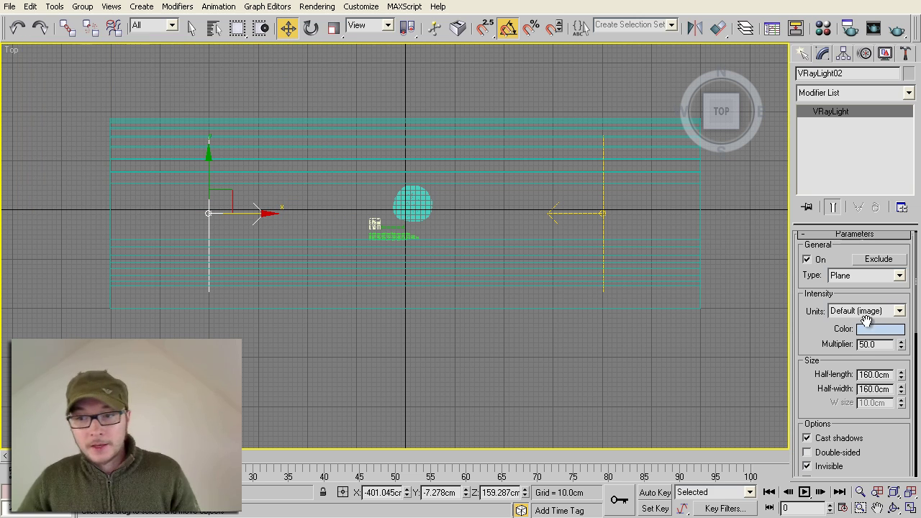
double_click(870, 345)
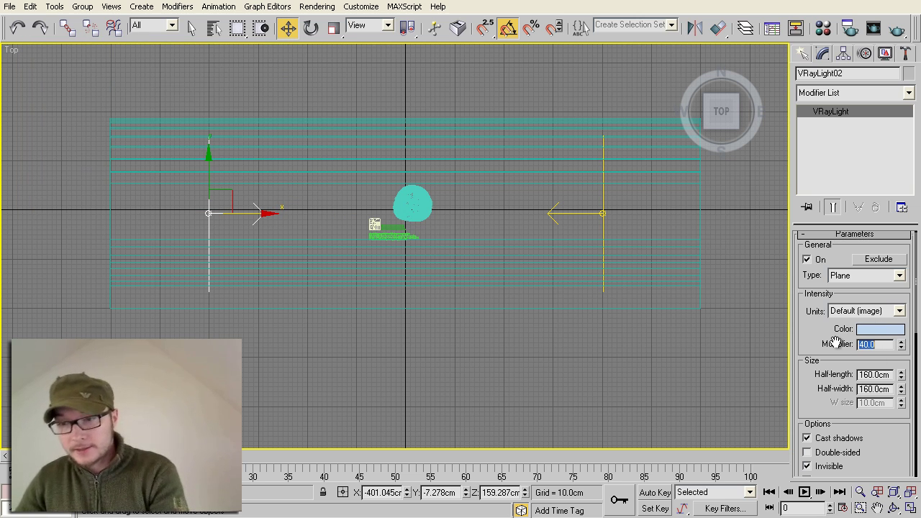
text(40)
key(Return)
middle_drag(317, 209, 300, 230)
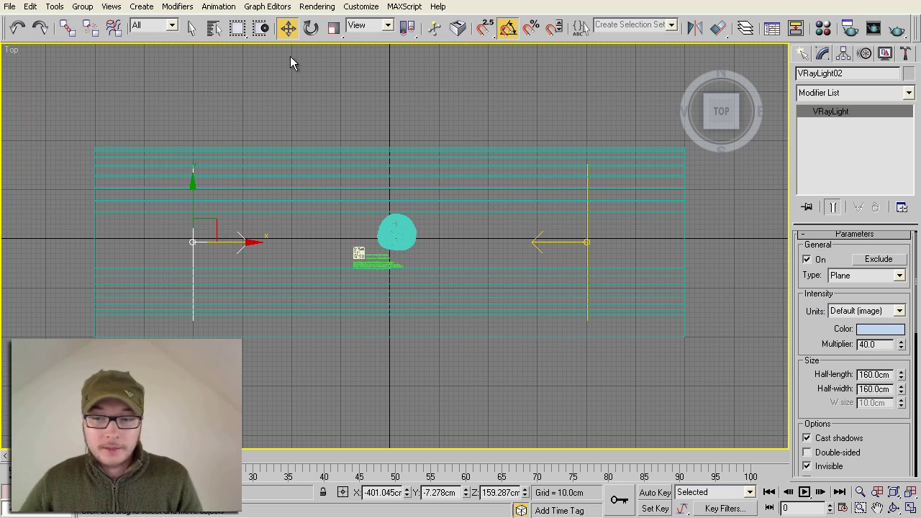
click(803, 54)
click(857, 77)
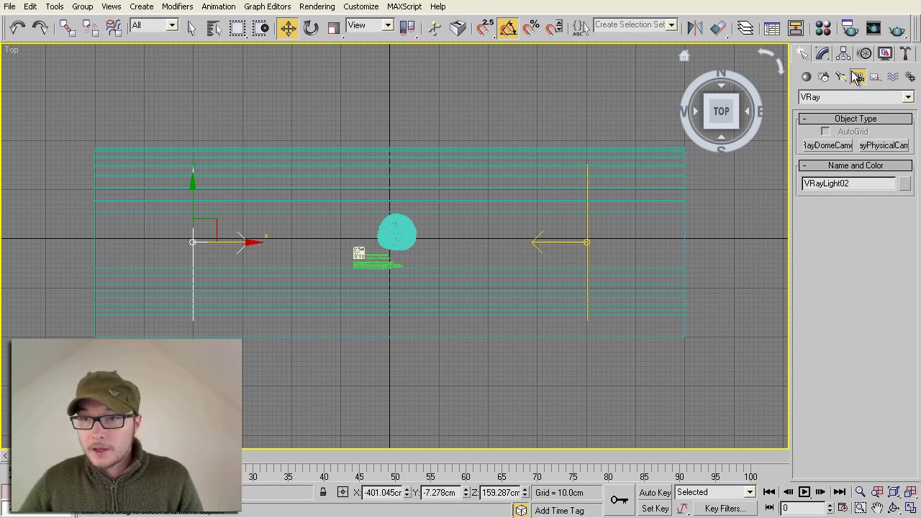
Copy the blue light to the middle of the stage at about X 0.4 cm and rotate the copy 90 degrees to point frontward.
middle_drag(476, 228, 518, 185)
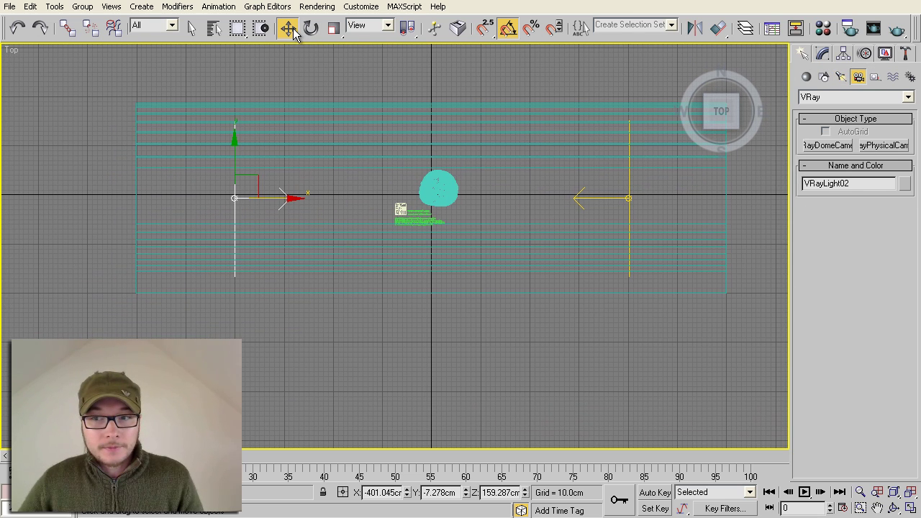
shift+drag(293, 199, 482, 207)
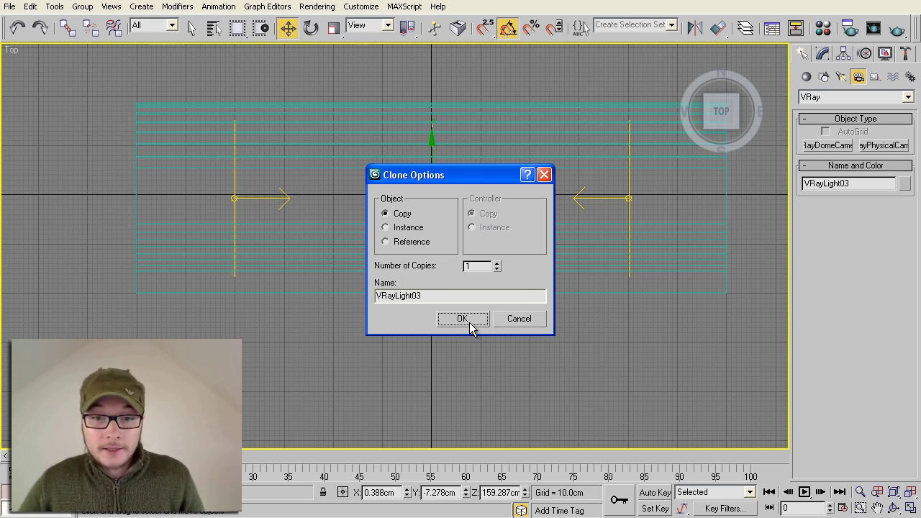
click(465, 319)
click(311, 28)
drag(494, 165, 533, 214)
In the Left view, tilt the third light 45 degrees upward and move it to about Y -114 cm, Z 274 cm.
key(l)
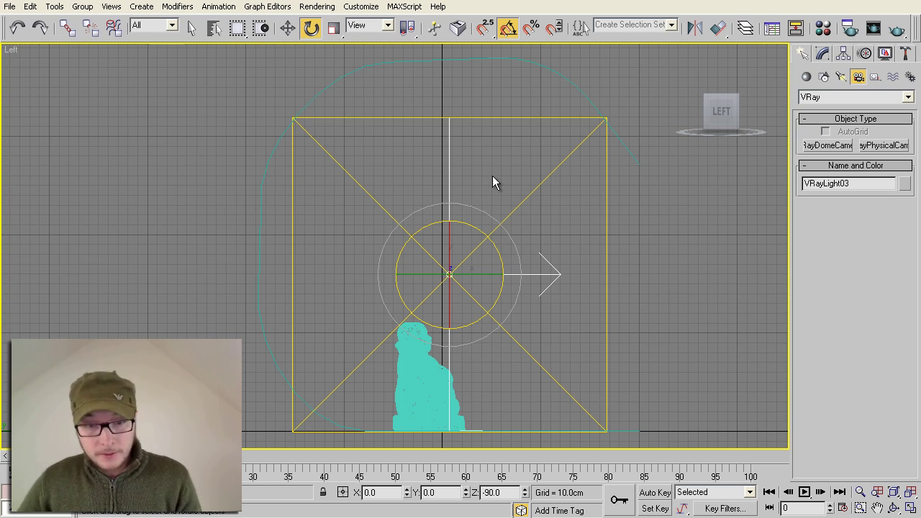
drag(494, 254, 485, 199)
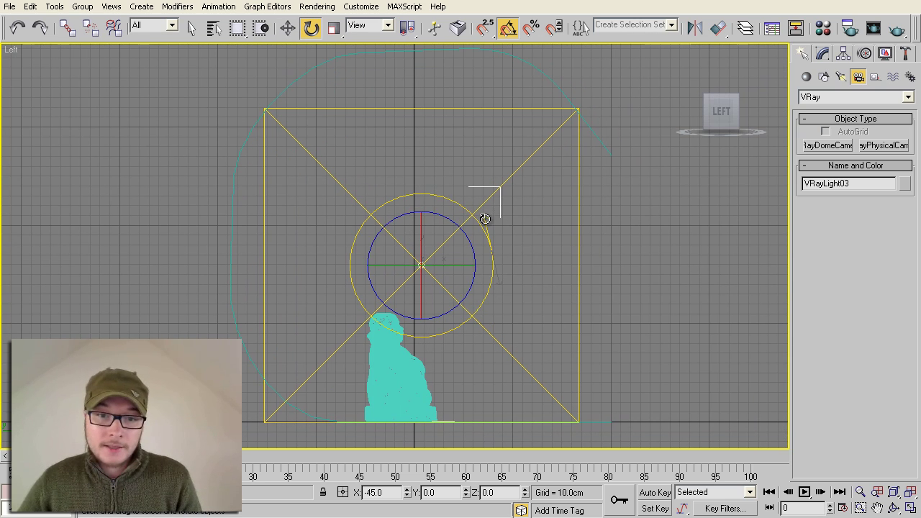
click(288, 28)
drag(445, 246, 550, 125)
middle_drag(541, 187, 514, 272)
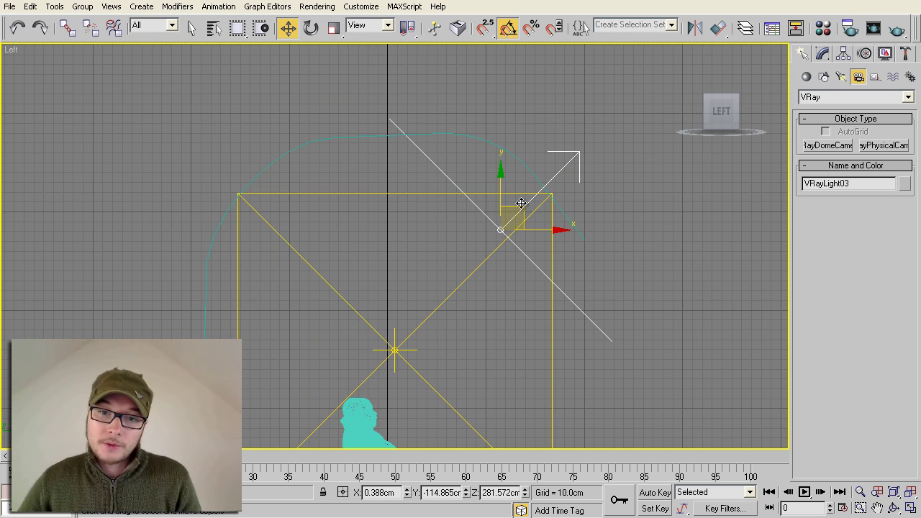
drag(522, 210, 520, 219)
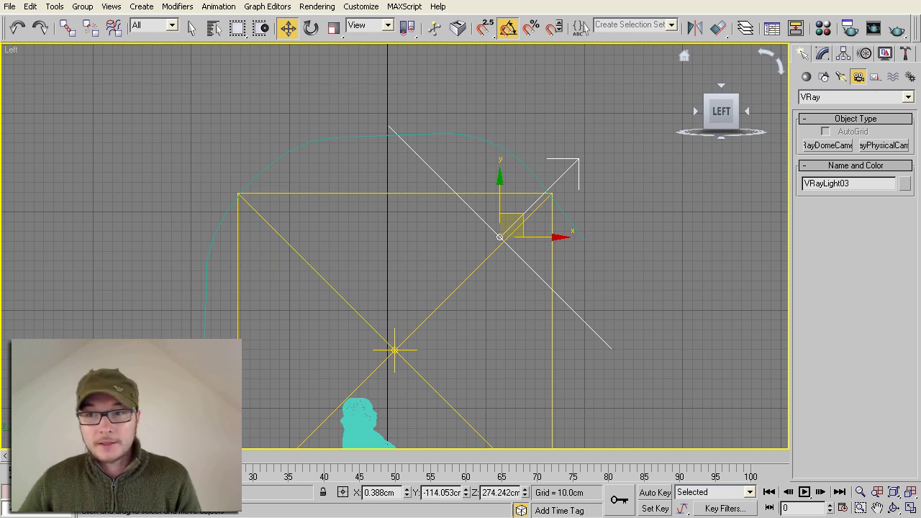
Set the third light's multiplier to 20 and lighten its colour to a very pale blue.
click(823, 54)
drag(892, 341, 809, 335)
text(20)
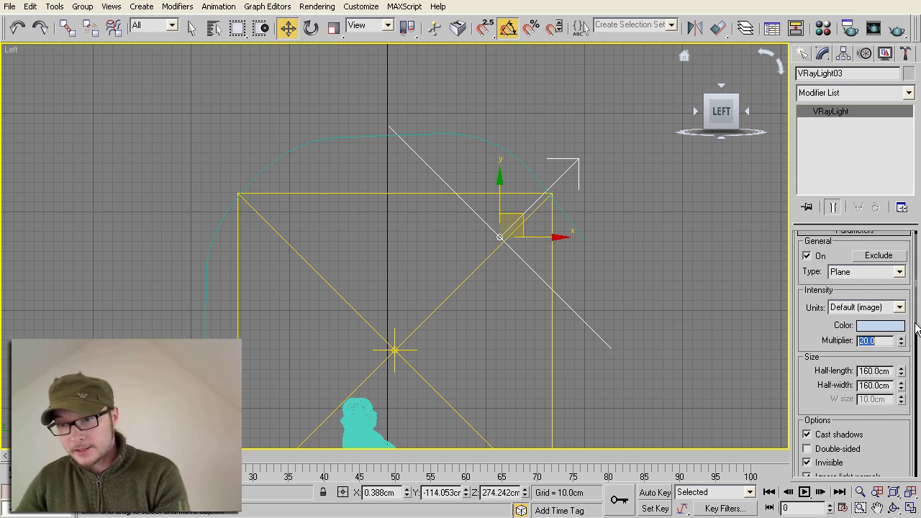
click(887, 328)
drag(174, 135, 173, 167)
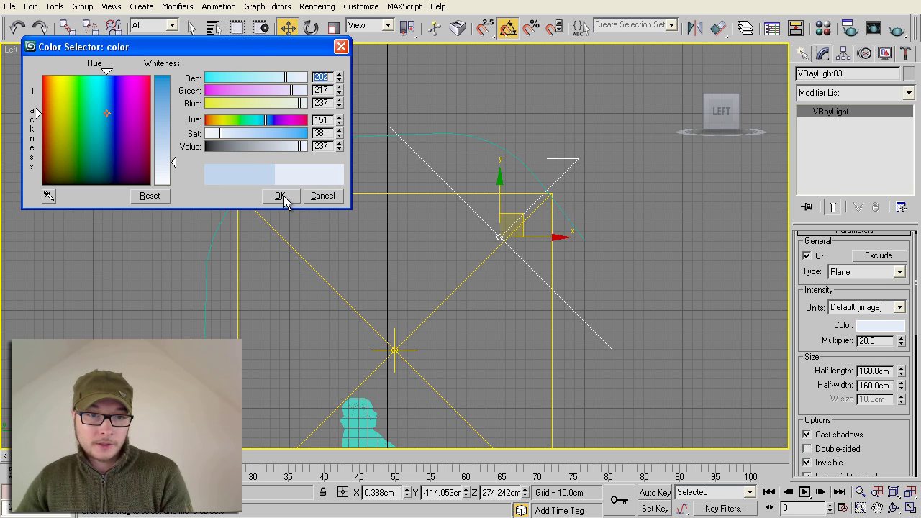
click(280, 196)
Resize the third light to a half-width of about 78.4 cm and a half-length of about 339.2 cm.
middle_drag(586, 265, 531, 257)
drag(902, 387, 903, 416)
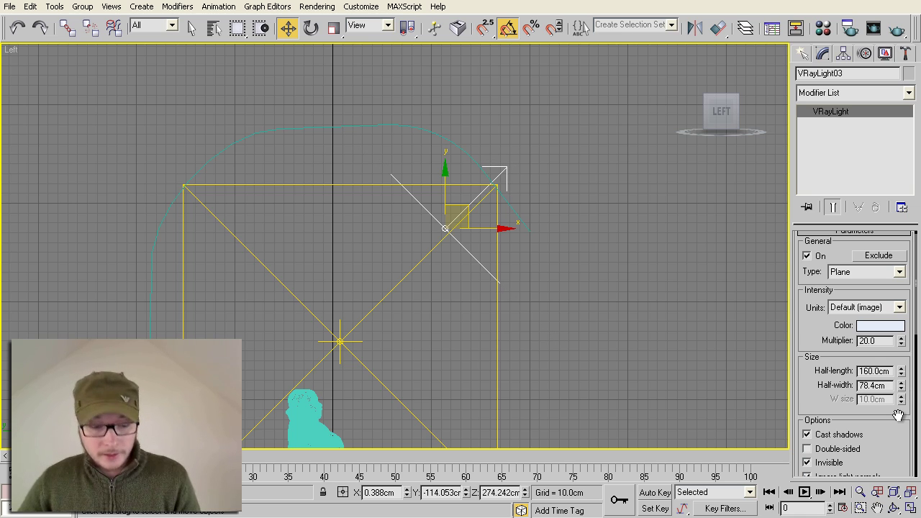
key(t)
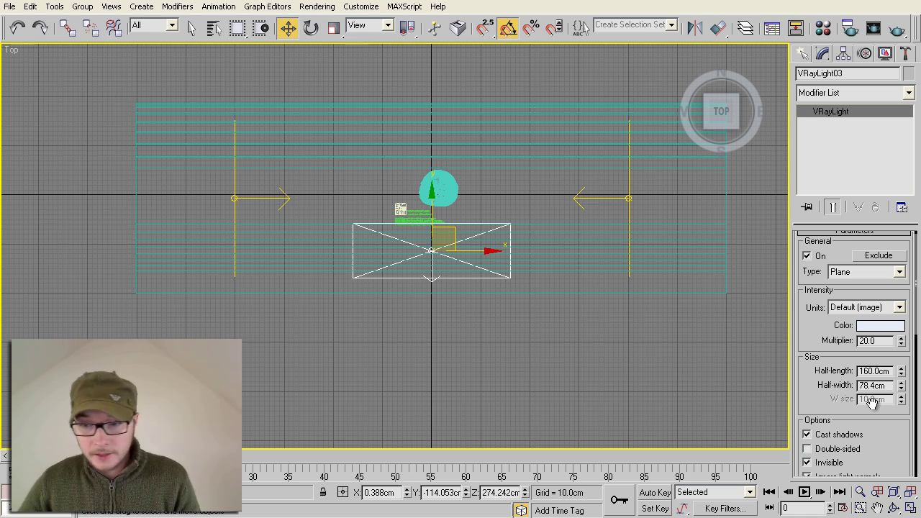
drag(904, 373, 902, 316)
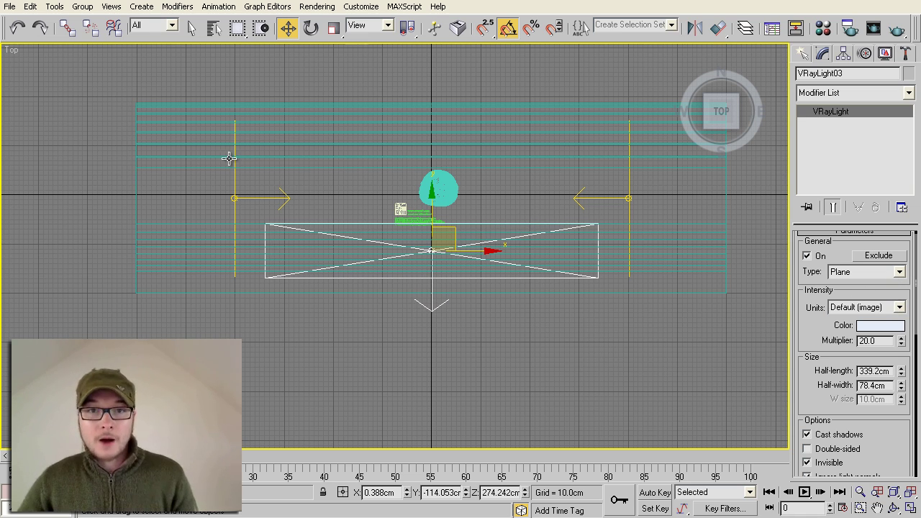
In the Top view, create a VRayPhysicalCamera in front of the stage at about Y -347 cm with its target on the statue.
middle_drag(324, 207, 312, 251)
click(192, 27)
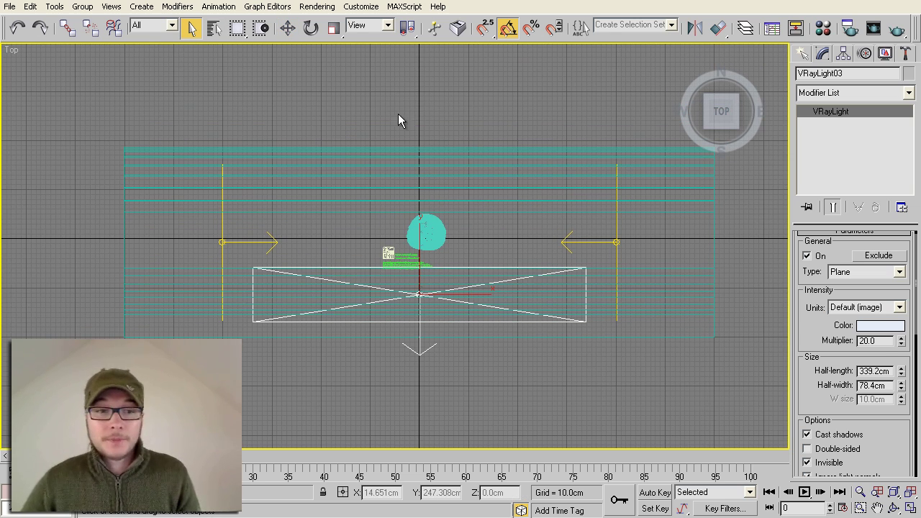
click(804, 54)
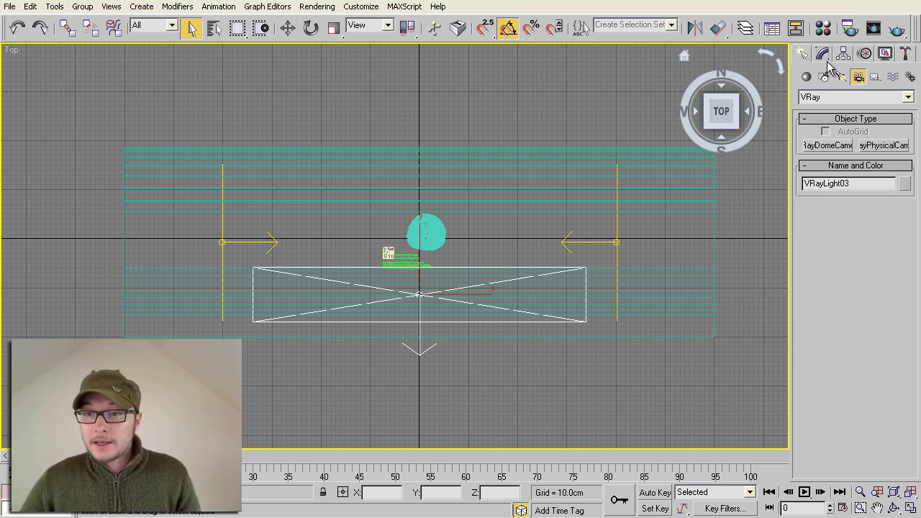
click(890, 146)
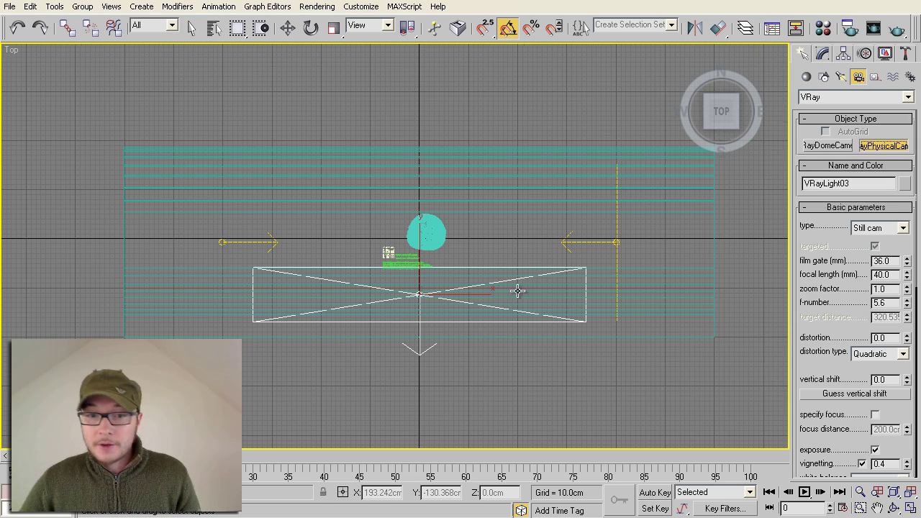
middle_drag(478, 344, 503, 271)
drag(451, 335, 449, 164)
In the Left view, raise the camera to about Z 136 cm and its target to about Z 69 cm on the statue.
click(287, 27)
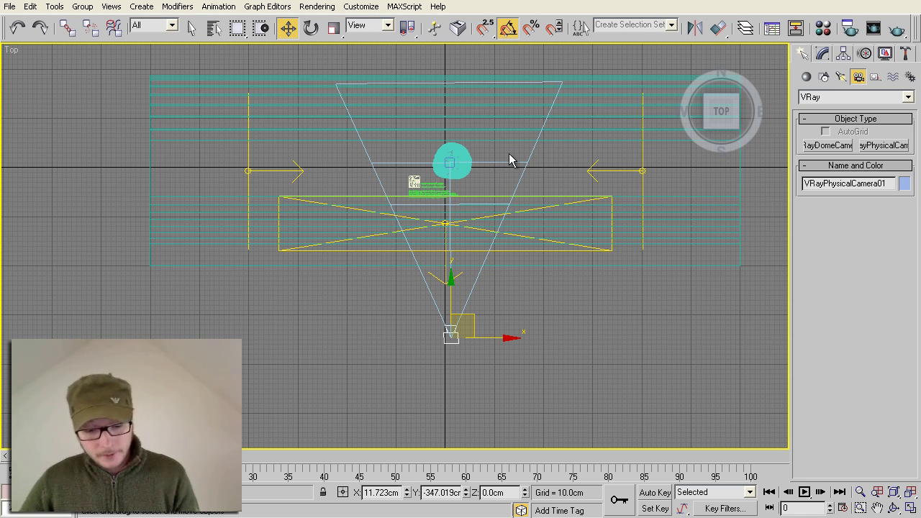
key(l)
scroll(585, 322, down, 3)
middle_drag(535, 294, 481, 295)
drag(560, 320, 566, 254)
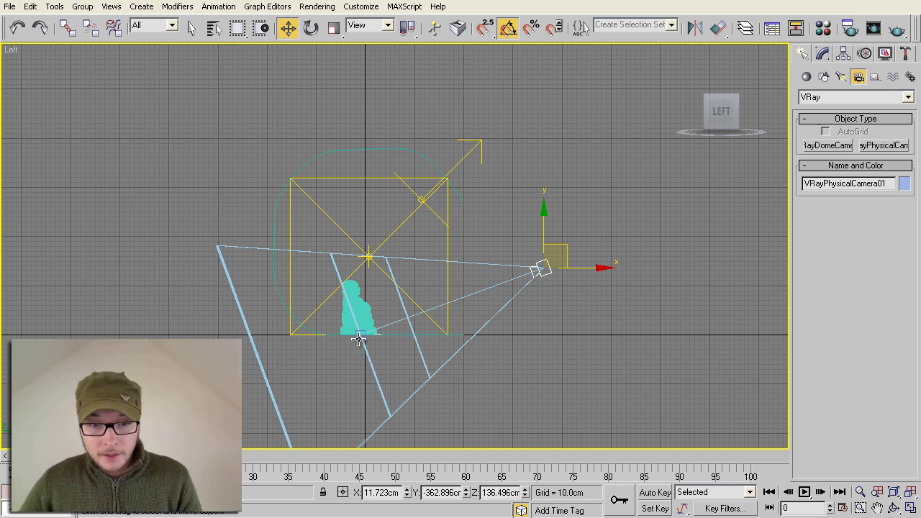
click(359, 338)
drag(385, 314, 379, 279)
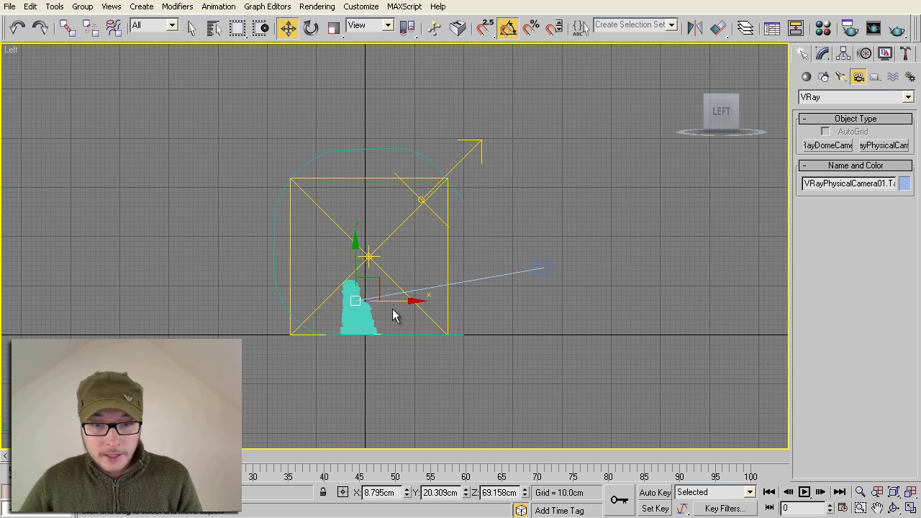
Move the camera closer to the statue, to about Y -244 cm and Z 160 cm.
scroll(393, 312, up, 3)
middle_drag(392, 312, 365, 345)
drag(650, 263, 533, 242)
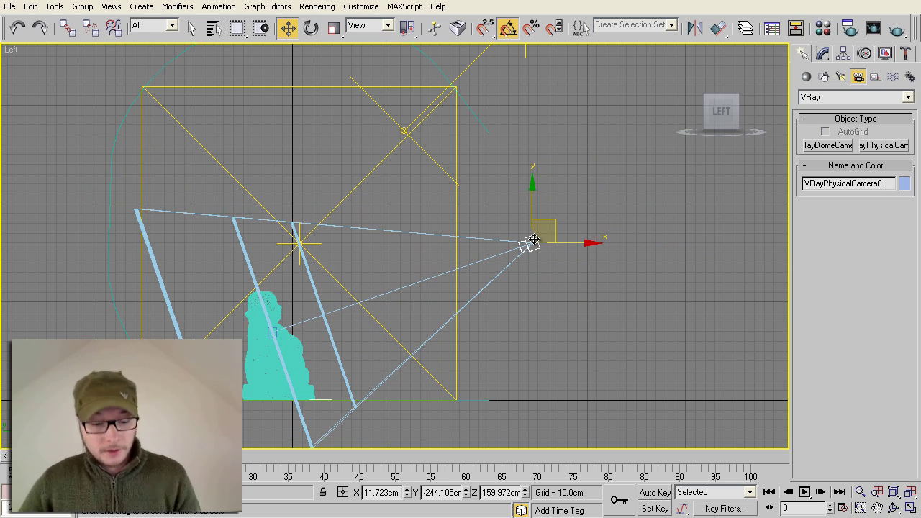
Examine the camera's f-number, vignetting, custom white balance colour, shutter speed and film speed settings.
key(t)
middle_drag(533, 240, 479, 263)
scroll(472, 243, up, 4)
click(825, 56)
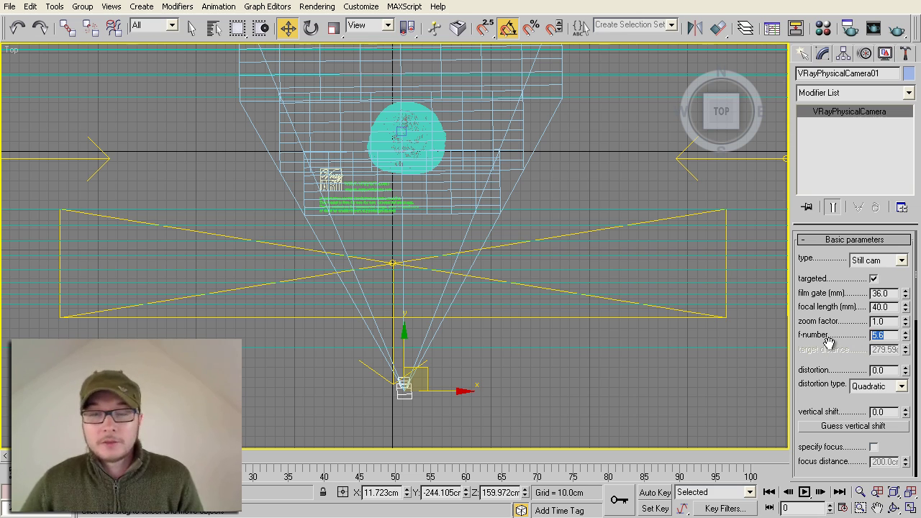
scroll(829, 342, down, 5)
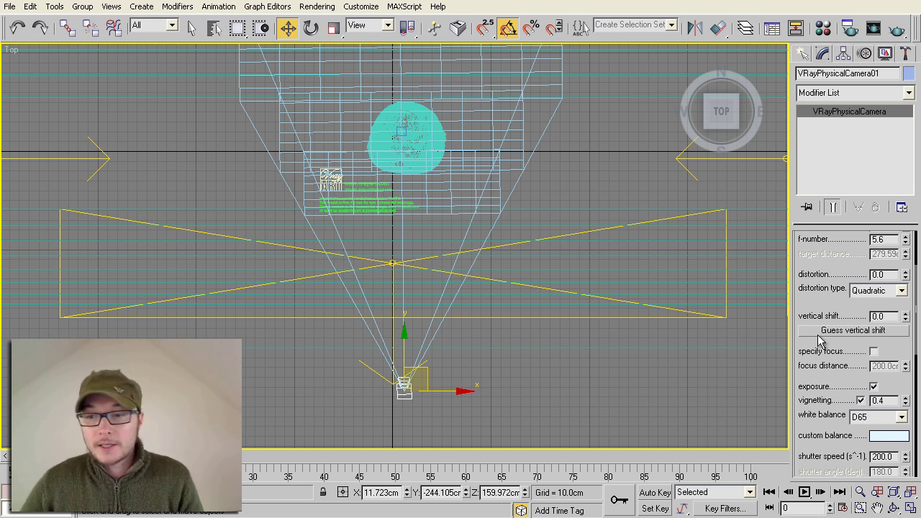
scroll(813, 346, down, 4)
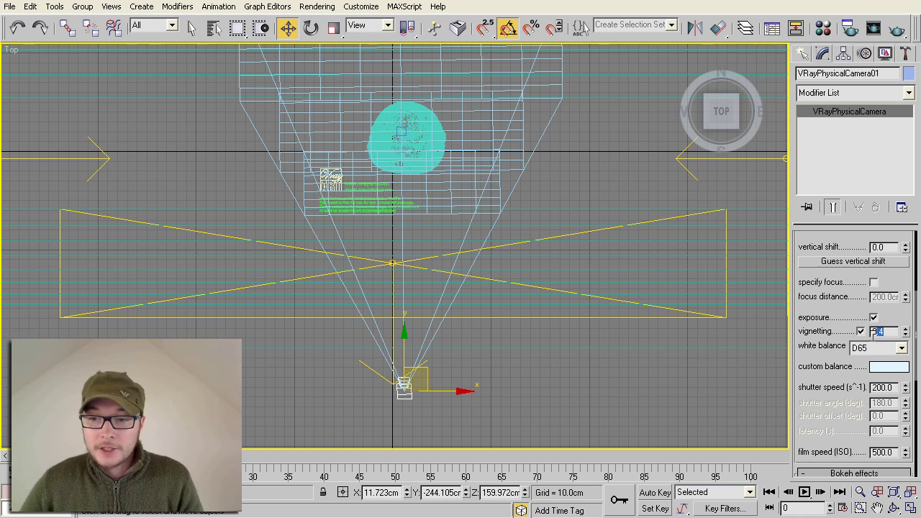
drag(836, 368, 893, 332)
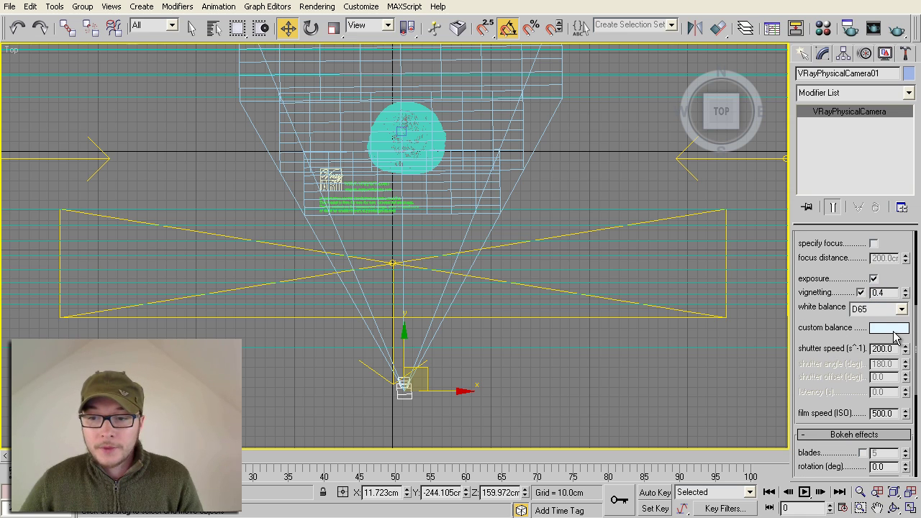
click(895, 333)
click(280, 198)
click(279, 198)
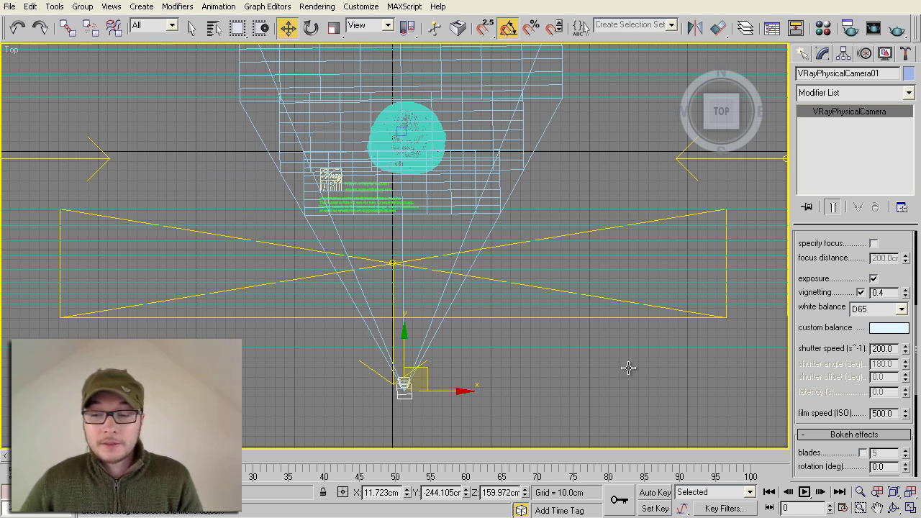
scroll(856, 400, down, 2)
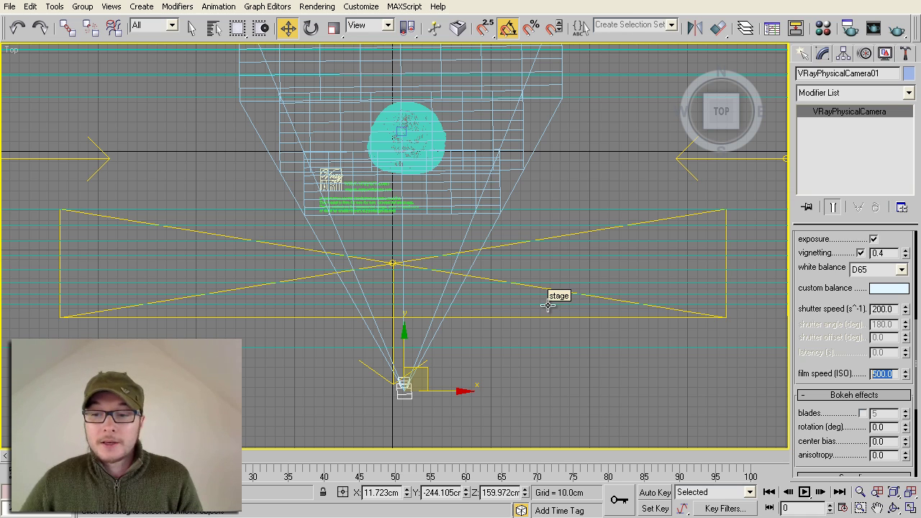
In the render setup, save the render output as the PNG file budha.png in the renderoutput folder.
click(850, 27)
click(503, 13)
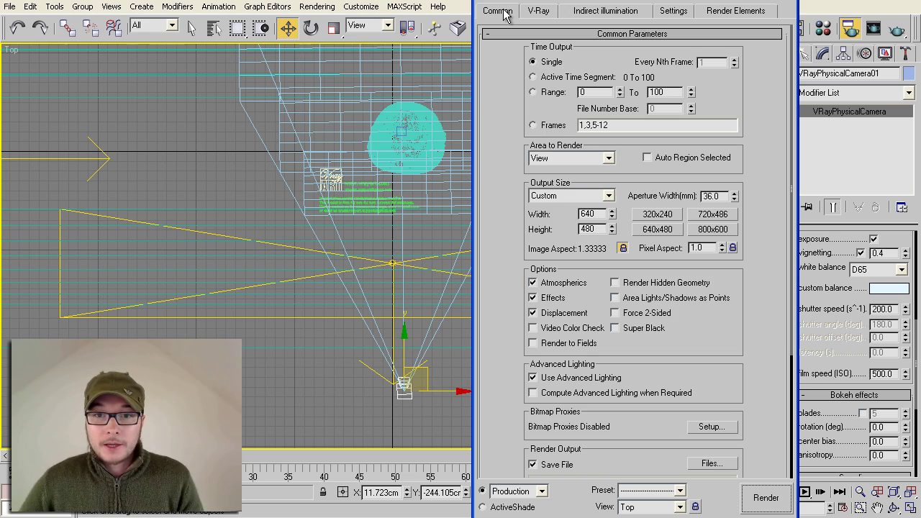
drag(752, 297, 762, 218)
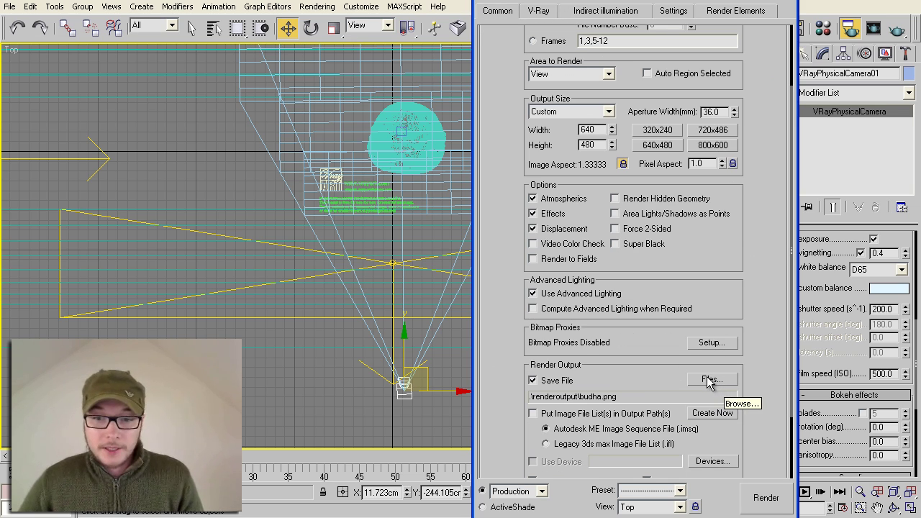
click(709, 380)
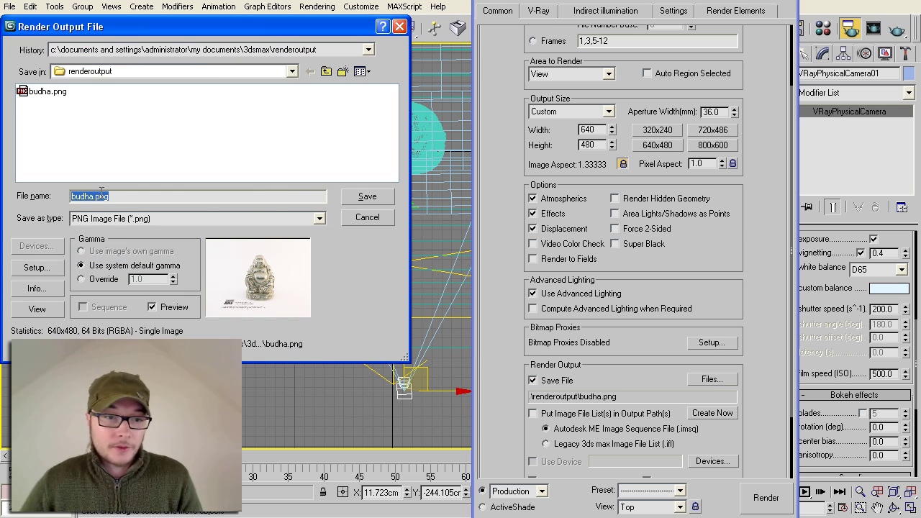
click(368, 196)
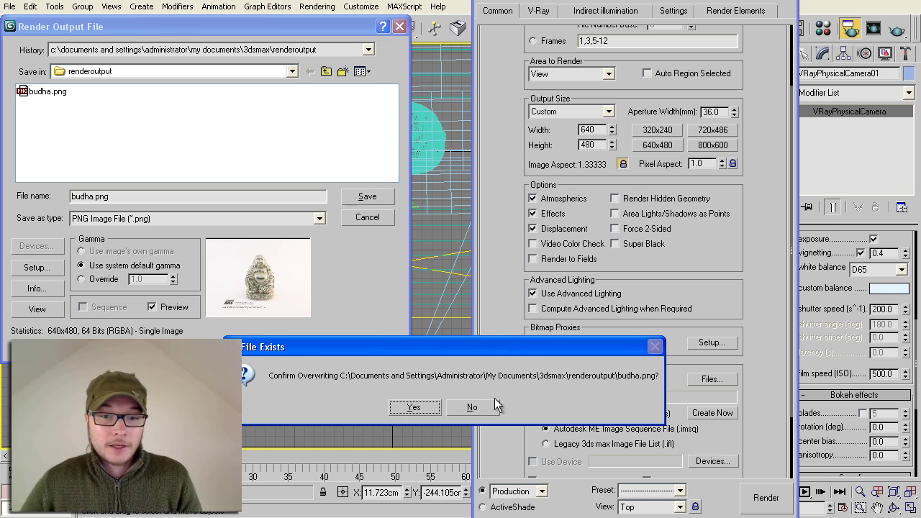
click(494, 405)
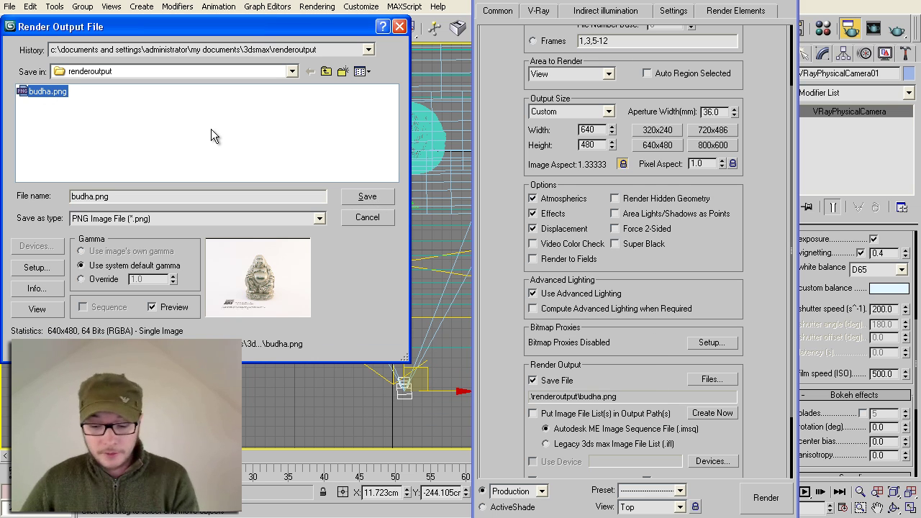
click(356, 196)
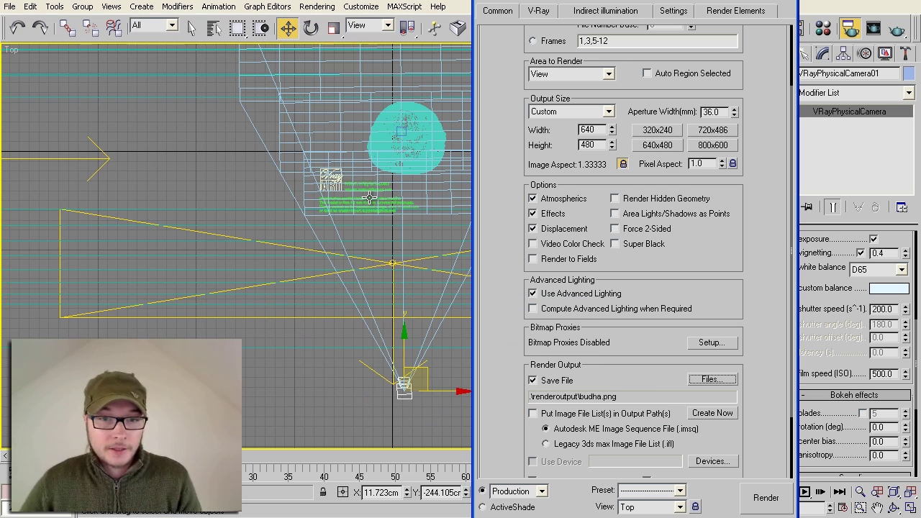
Examine the V-Ray frame buffer and global switches, including the default lights, hidden lights and materials options.
click(534, 13)
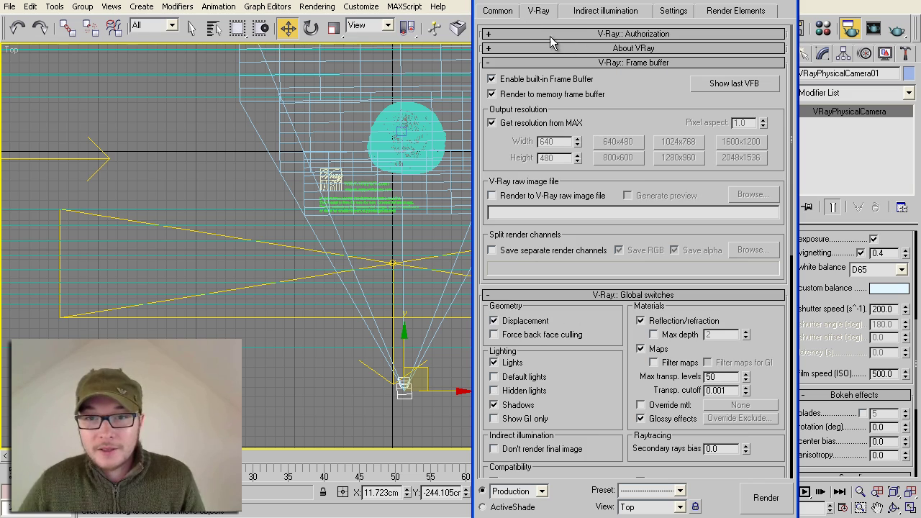
scroll(617, 110, down, 5)
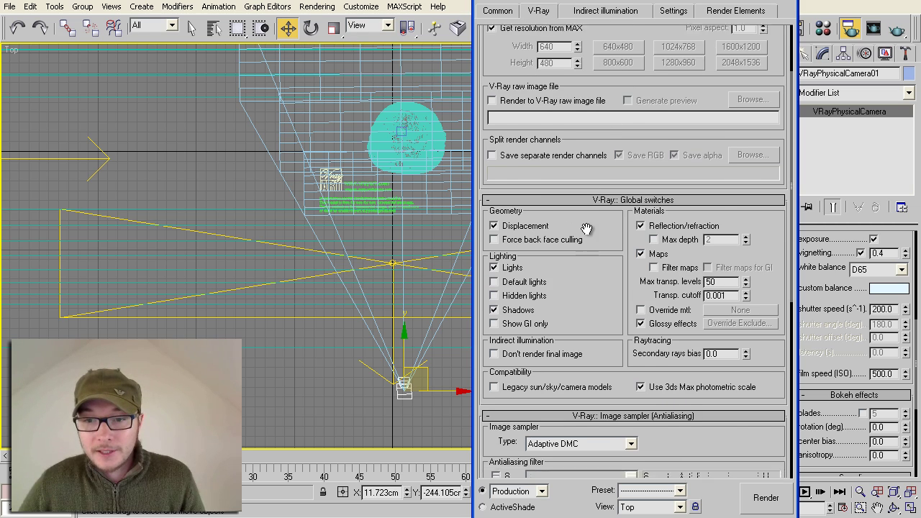
scroll(587, 189, down, 1)
click(495, 192)
click(495, 206)
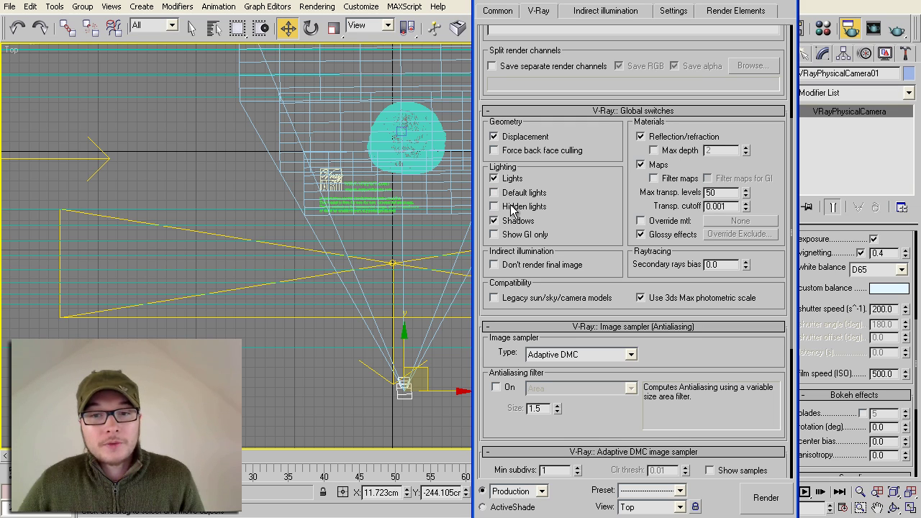
scroll(584, 211, down, 2)
click(660, 134)
click(660, 134)
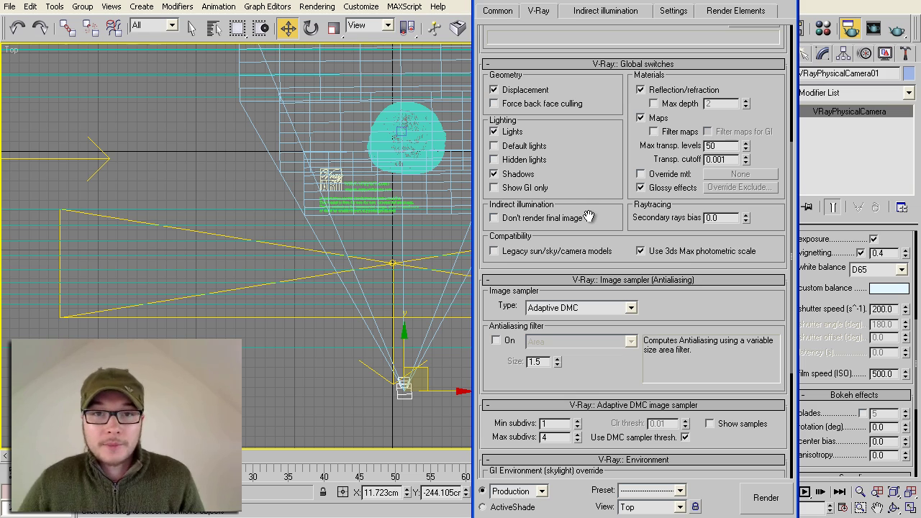
Examine the image sampler, environment and color mapping settings, trying the antialiasing filter on and off and collapsing the environment settings.
scroll(600, 216, down, 5)
scroll(499, 202, down, 1)
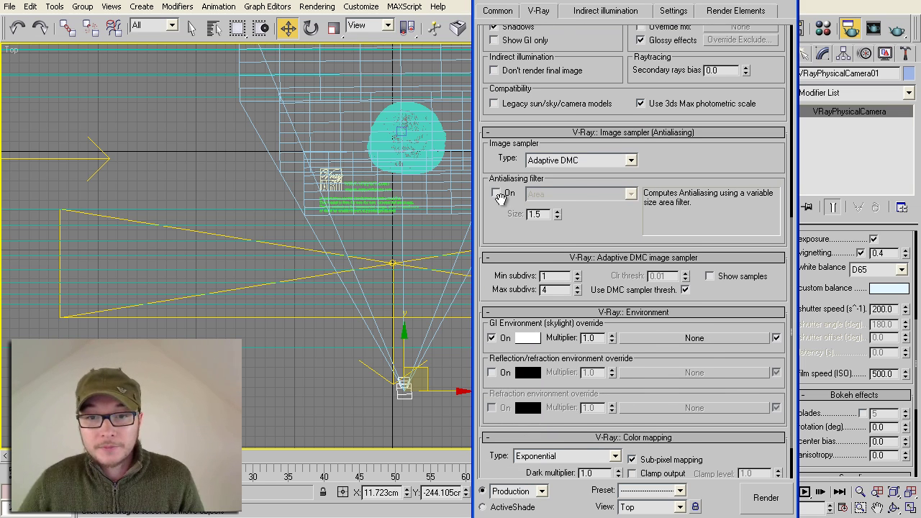
click(496, 193)
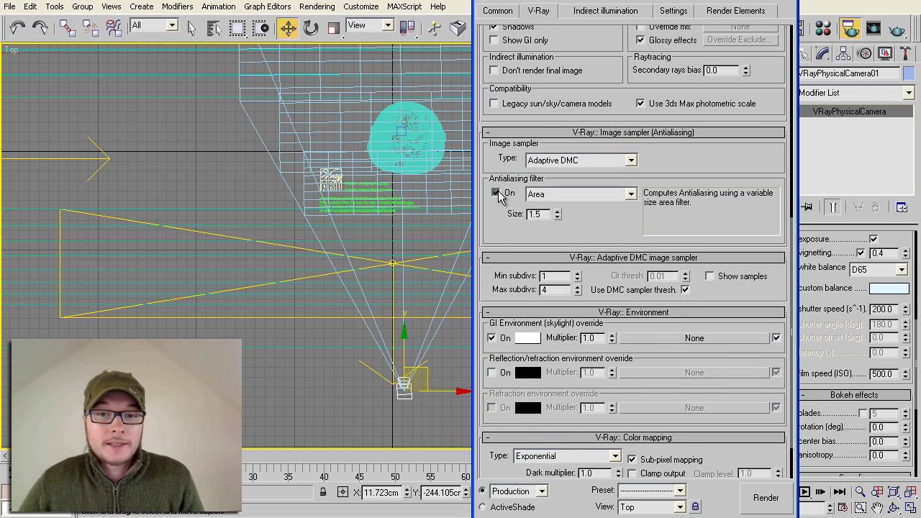
click(496, 193)
drag(603, 219, 599, 198)
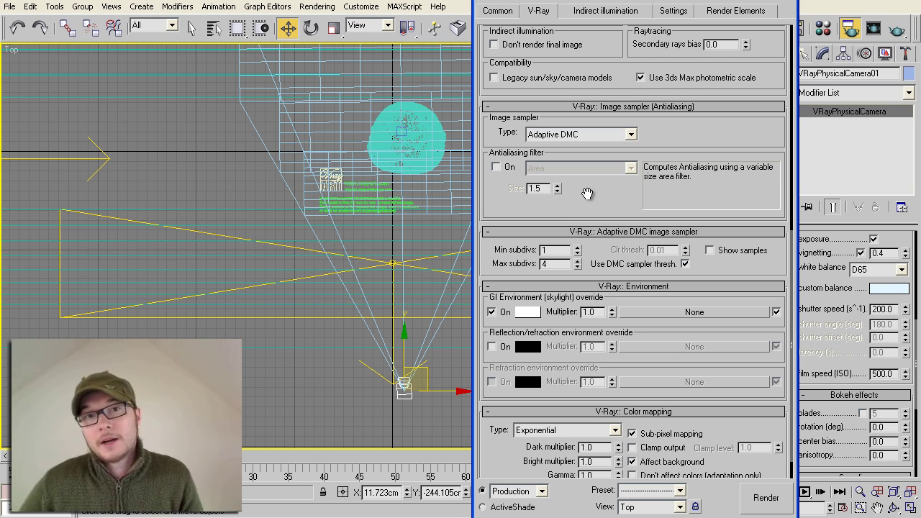
scroll(590, 197, down, 2)
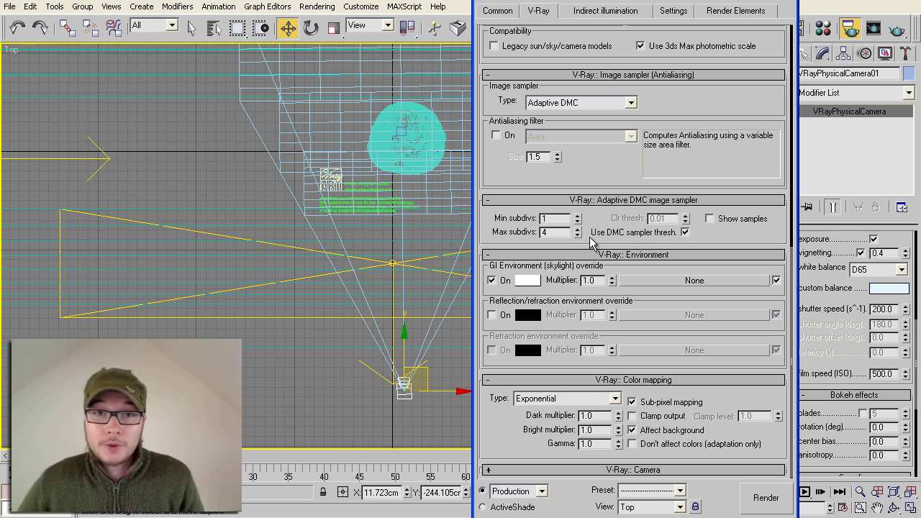
click(592, 255)
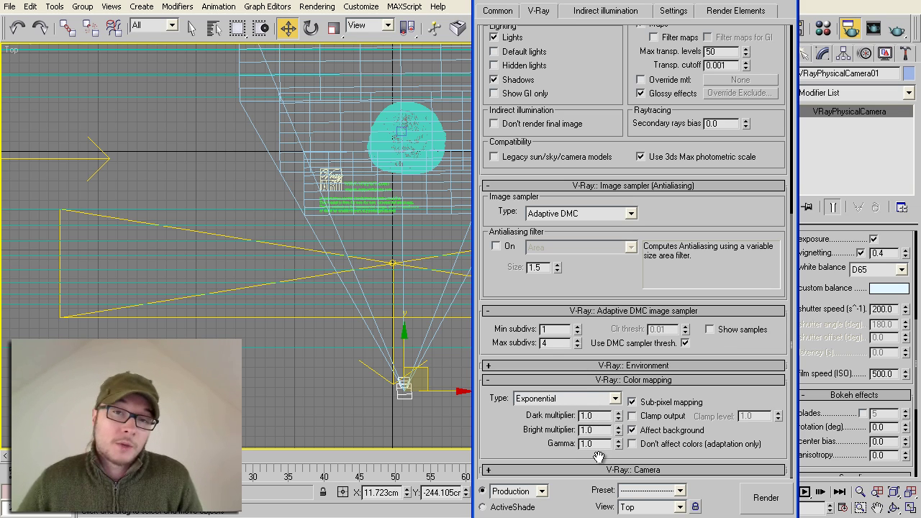
Examine the indirect illumination settings, including the primary and secondary bounce engines and the post-processing contrast.
click(603, 12)
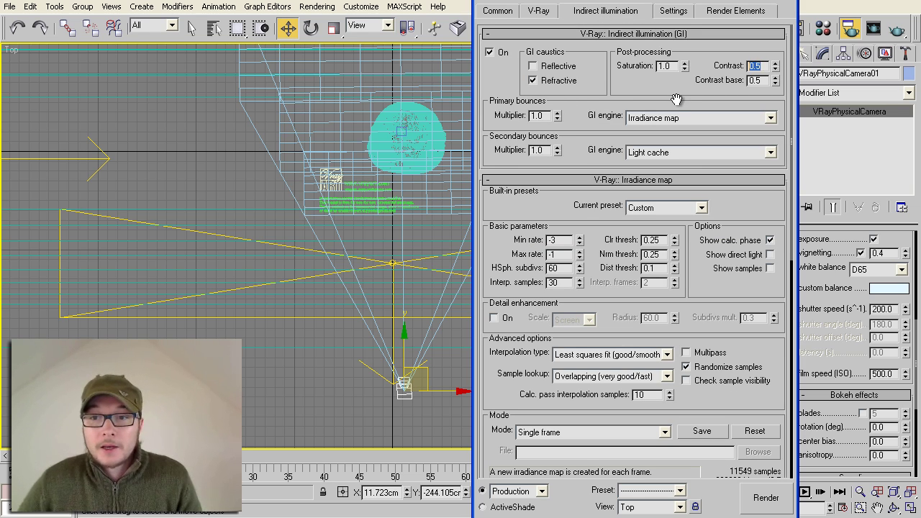
drag(671, 104, 677, 42)
scroll(594, 115, up, 3)
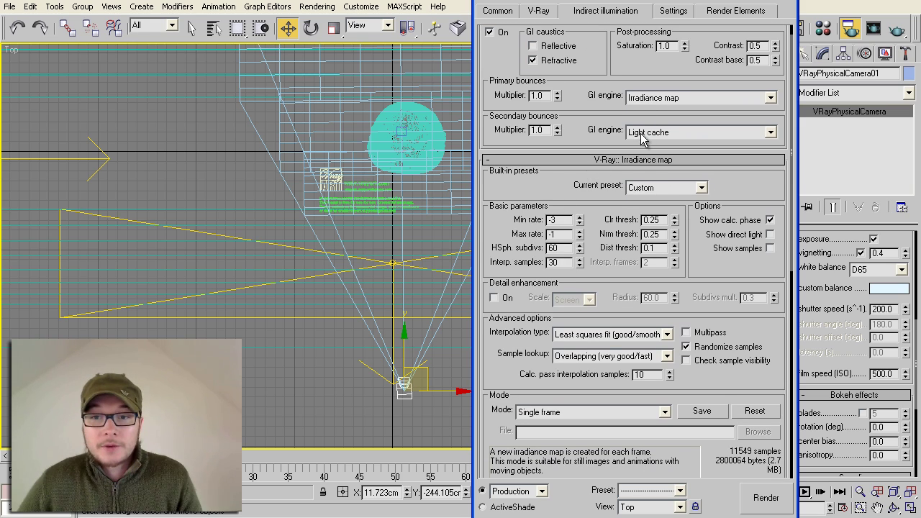
drag(590, 212, 593, 258)
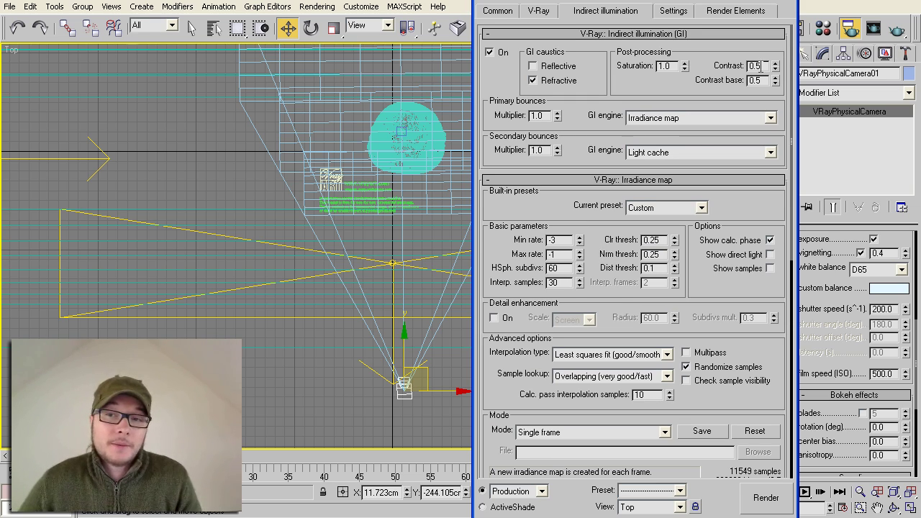
drag(758, 67, 733, 66)
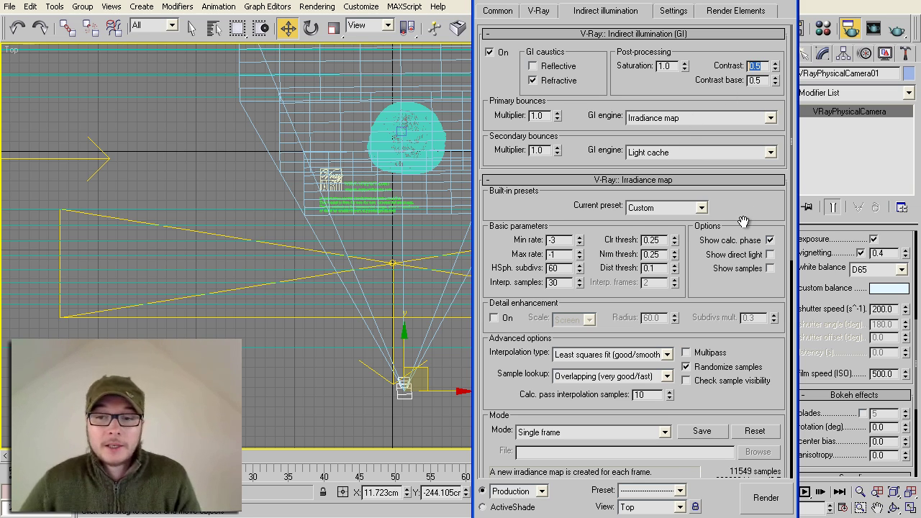
Examine the irradiance map's basic parameters: min and max rate, HSph subdivs, interpolation samples, and the color and normal thresholds.
scroll(738, 209, down, 3)
drag(711, 192, 718, 170)
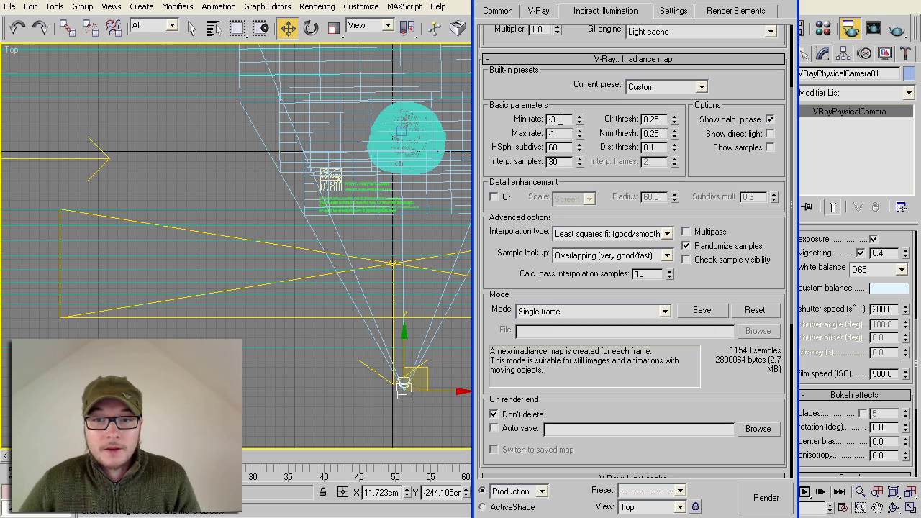
double_click(556, 133)
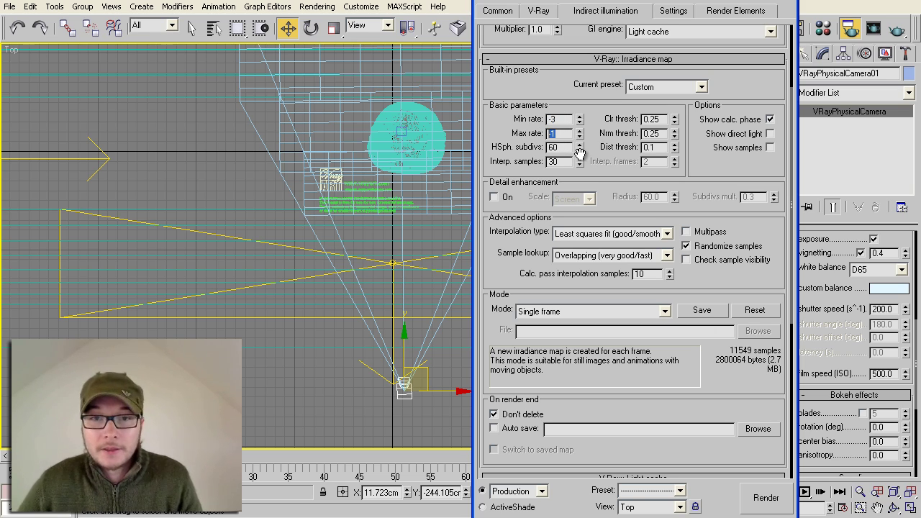
double_click(554, 146)
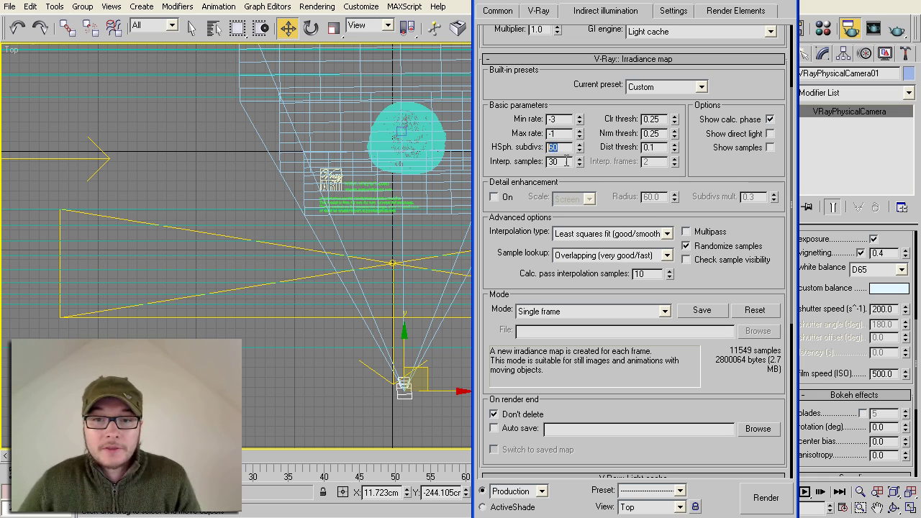
double_click(555, 161)
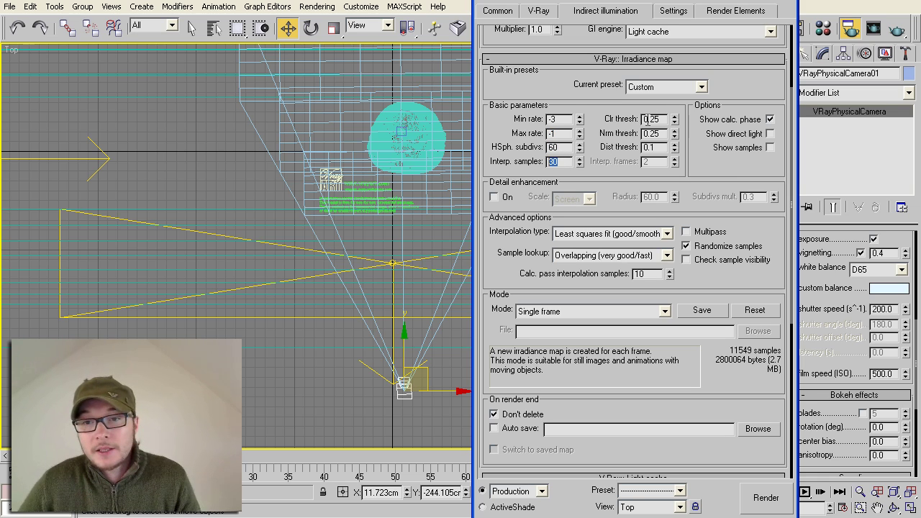
double_click(661, 119)
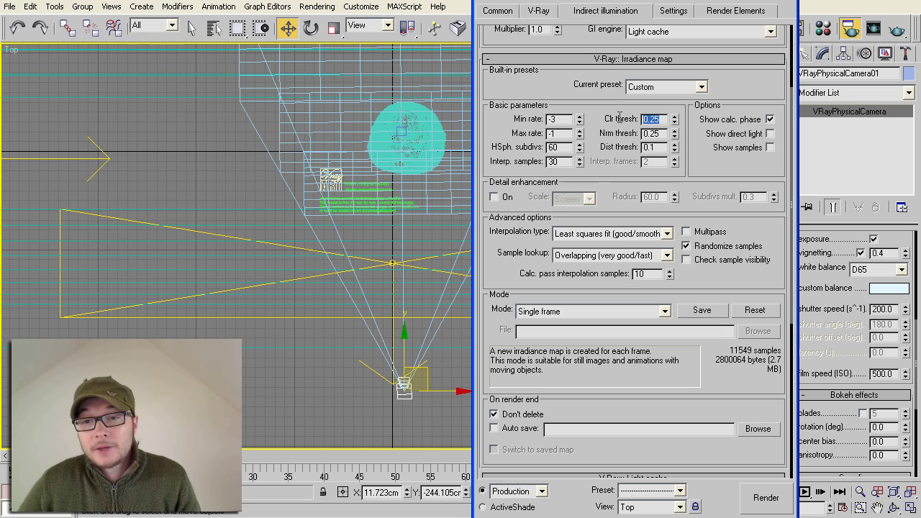
double_click(658, 133)
drag(605, 152, 606, 144)
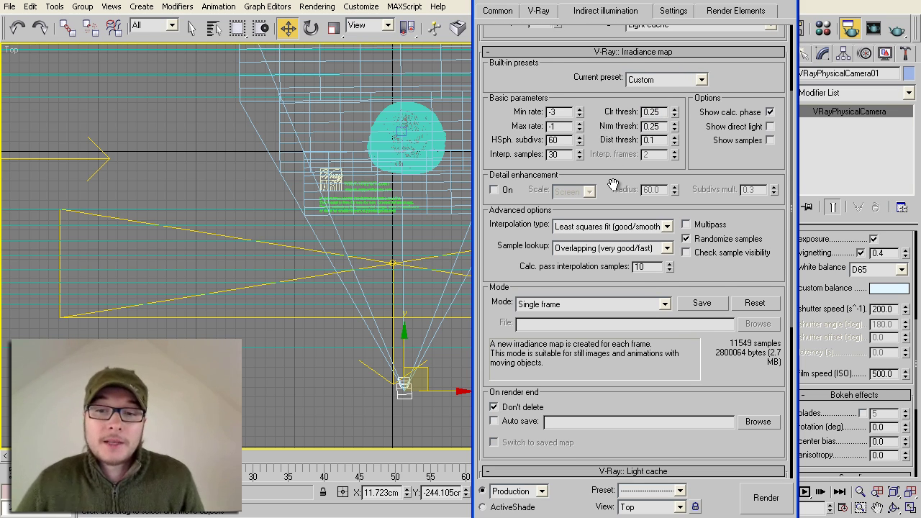
scroll(647, 288, down, 3)
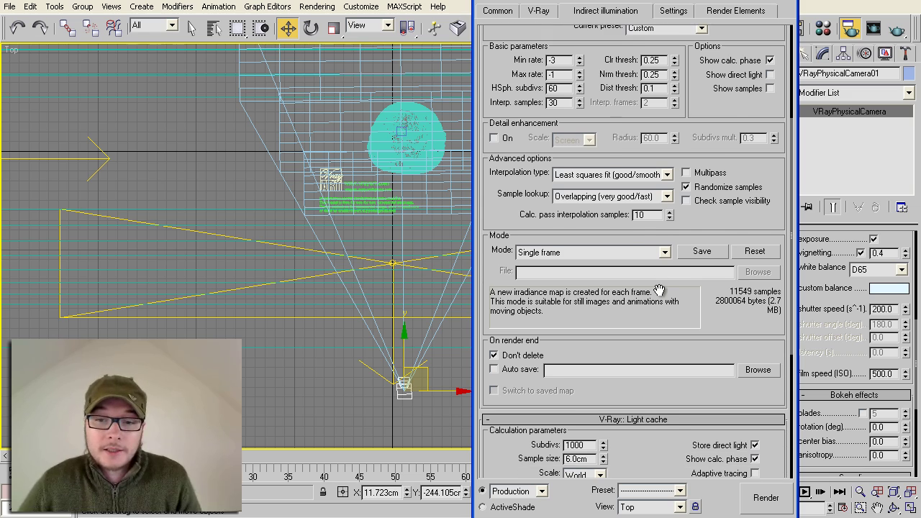
Examine the light cache's subdivs, pre-filter and filter options, trying the light cache for glossy rays off and on.
scroll(641, 326, down, 10)
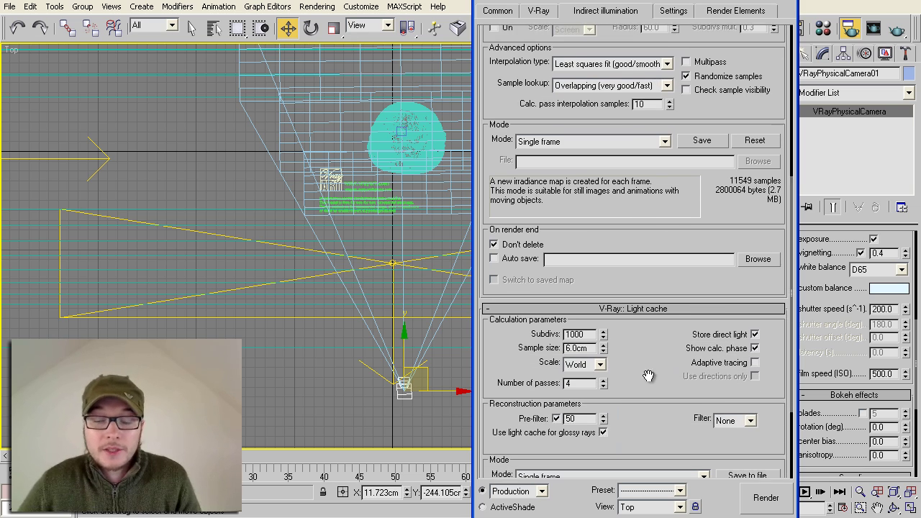
scroll(648, 302, down, 2)
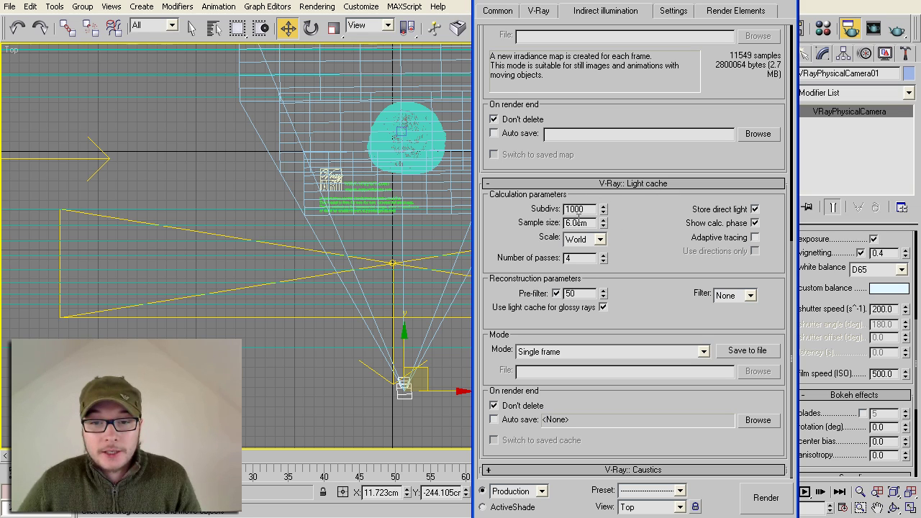
key(Return)
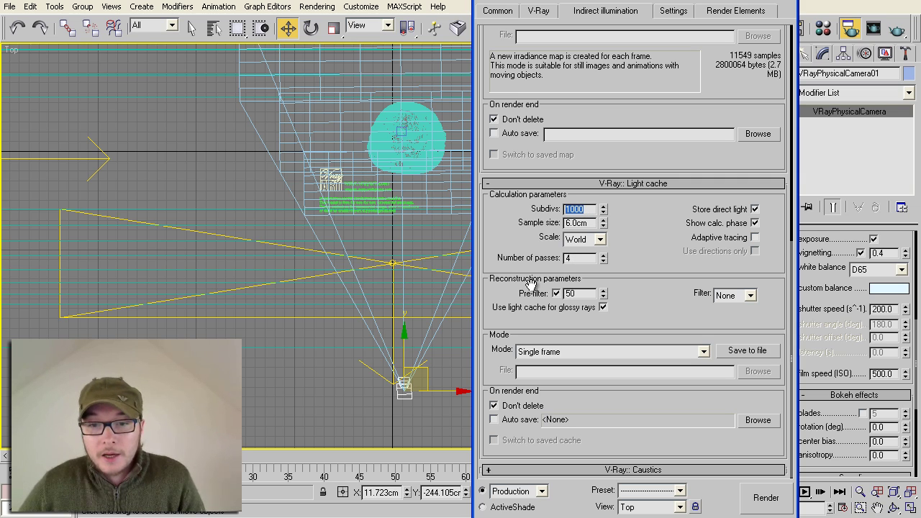
click(603, 307)
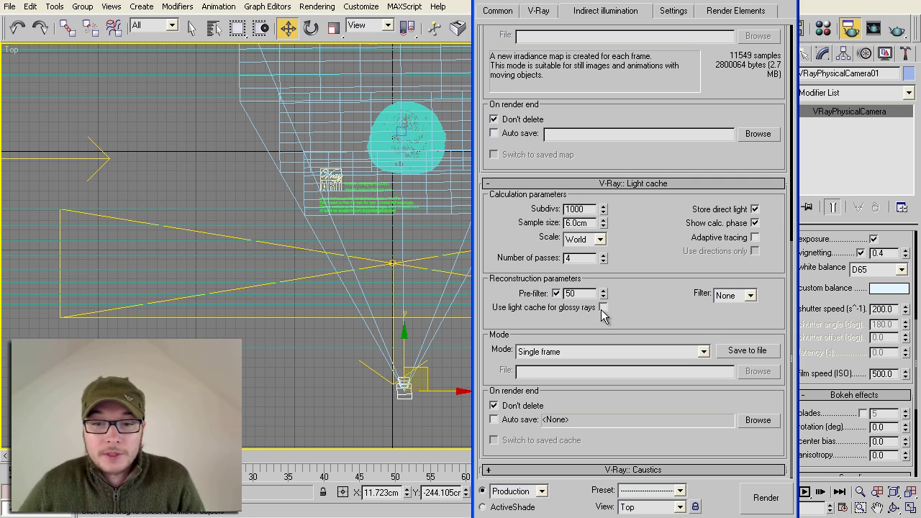
click(603, 307)
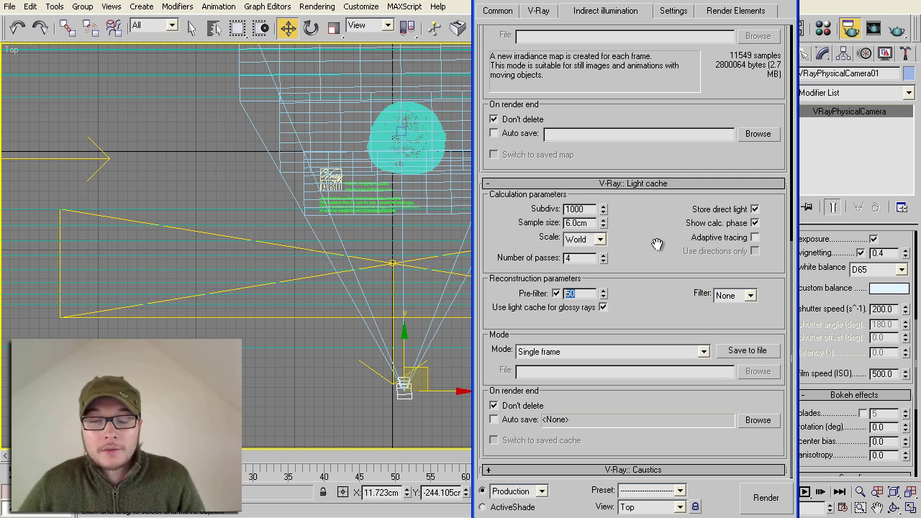
mouse_move(669, 154)
mouse_down()
mouse_move(665, 242)
mouse_move(655, 215)
mouse_move(656, 150)
mouse_up()
click(751, 298)
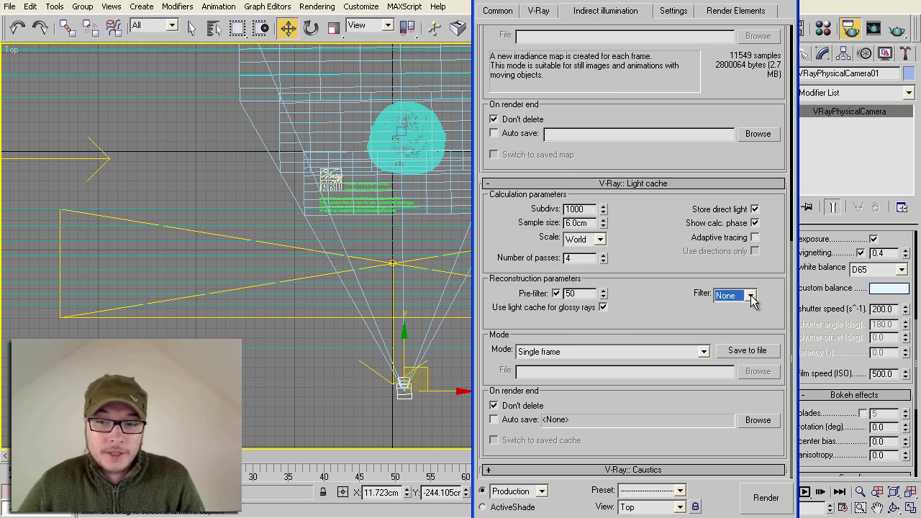
click(750, 300)
click(750, 302)
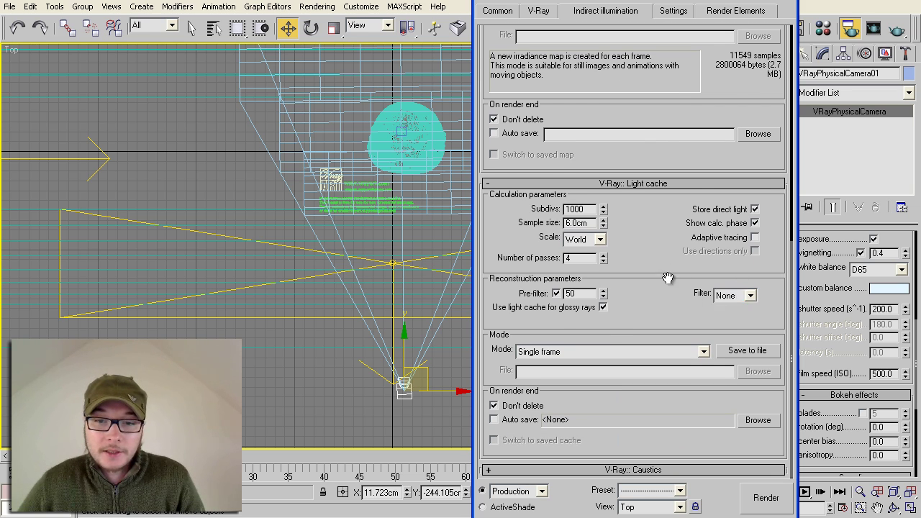
drag(668, 267, 660, 330)
Examine the DMC sampler's subdivs multiplier and noise threshold and the system raycaster and memory settings, then close the render setup.
click(672, 13)
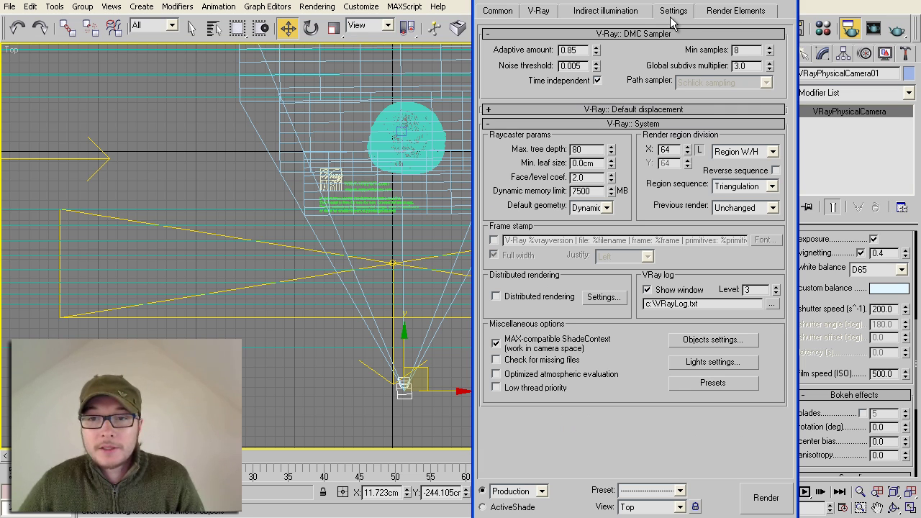
double_click(751, 65)
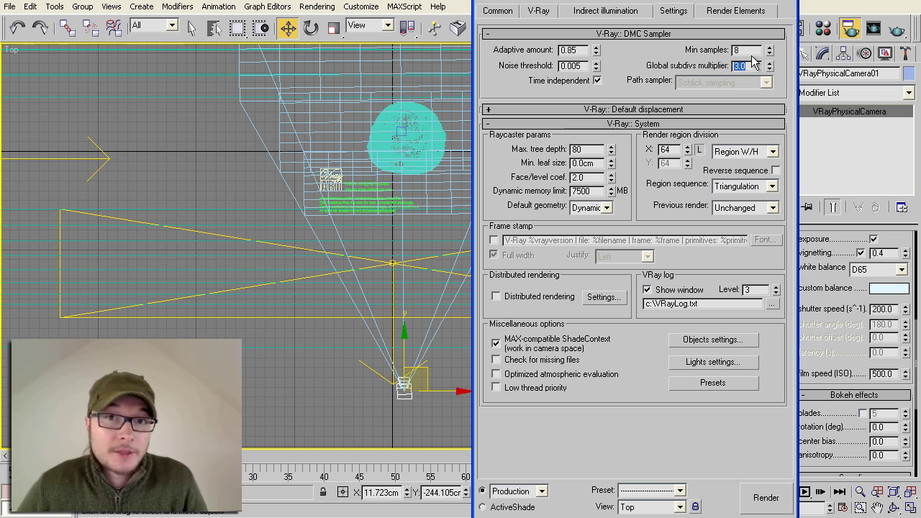
double_click(586, 66)
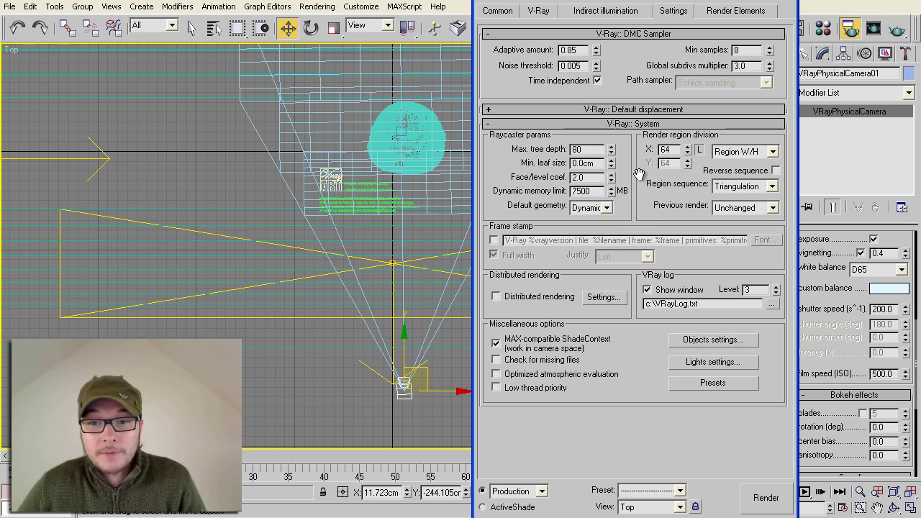
double_click(591, 151)
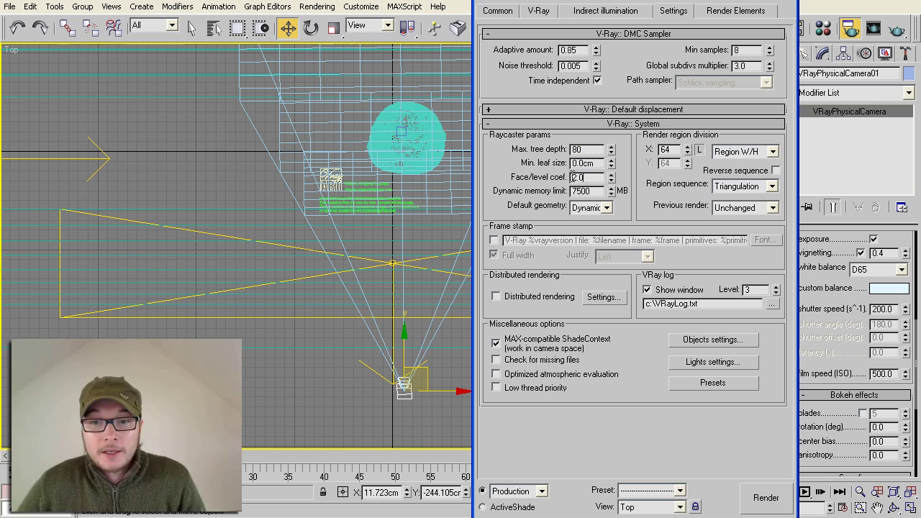
double_click(581, 191)
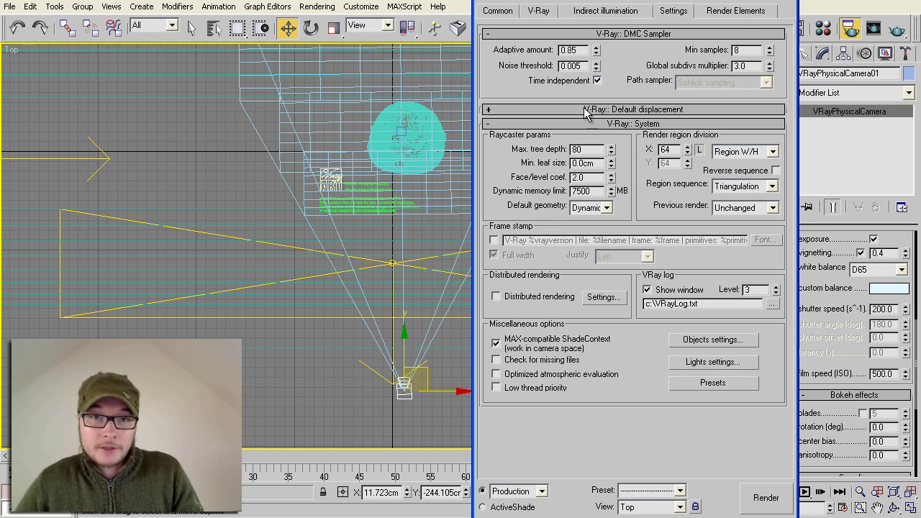
key(F10)
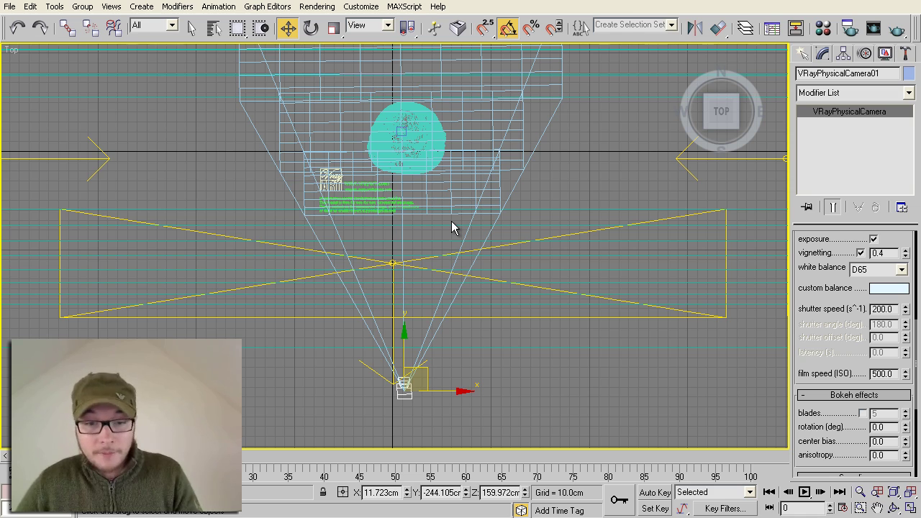
Look through the VRay physical camera with the safe frame shown and shift the camera to raise the Buddha in the frame.
key(c)
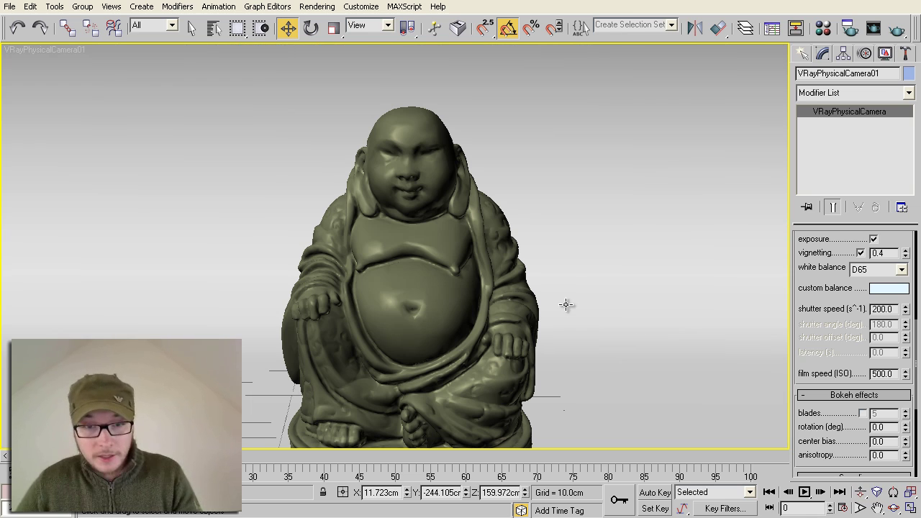
right_click(47, 51)
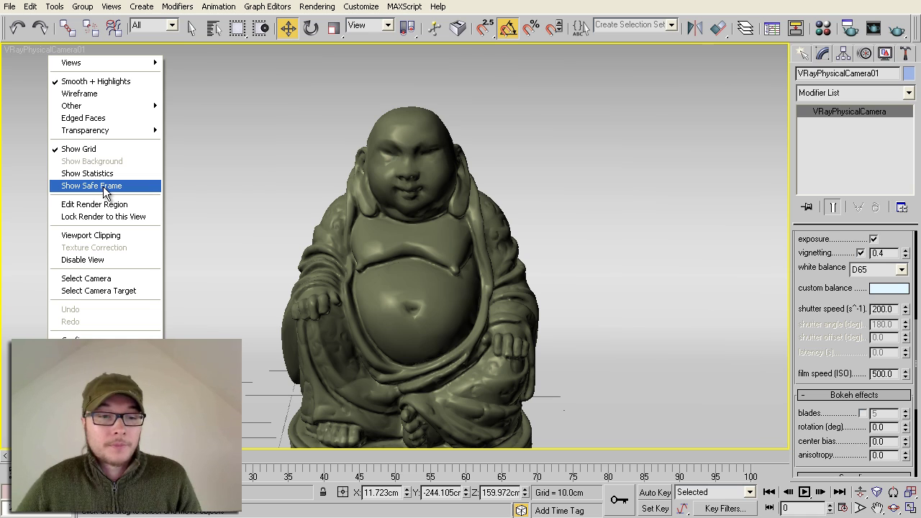
click(104, 187)
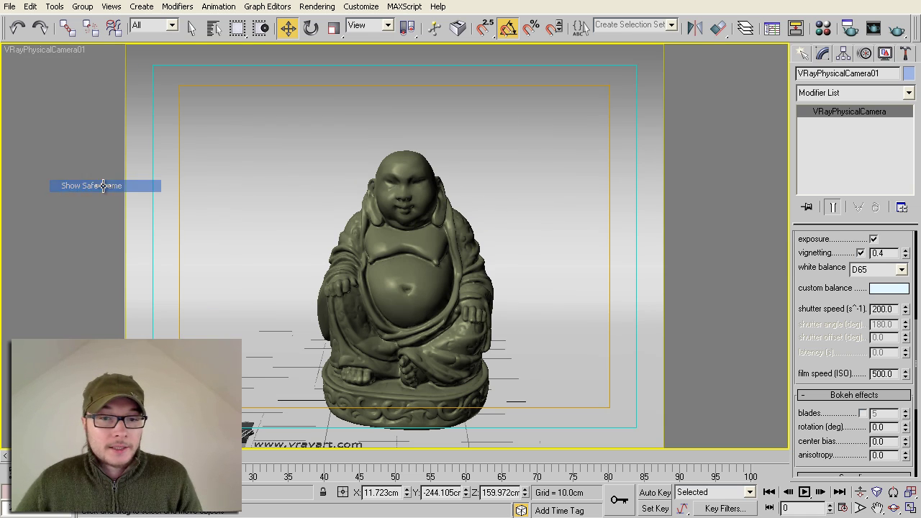
click(878, 508)
drag(473, 329, 480, 272)
Move the camera farther back from the Buddha in the top view, to about Y -287 cm, and return to the shaded camera view.
key(t)
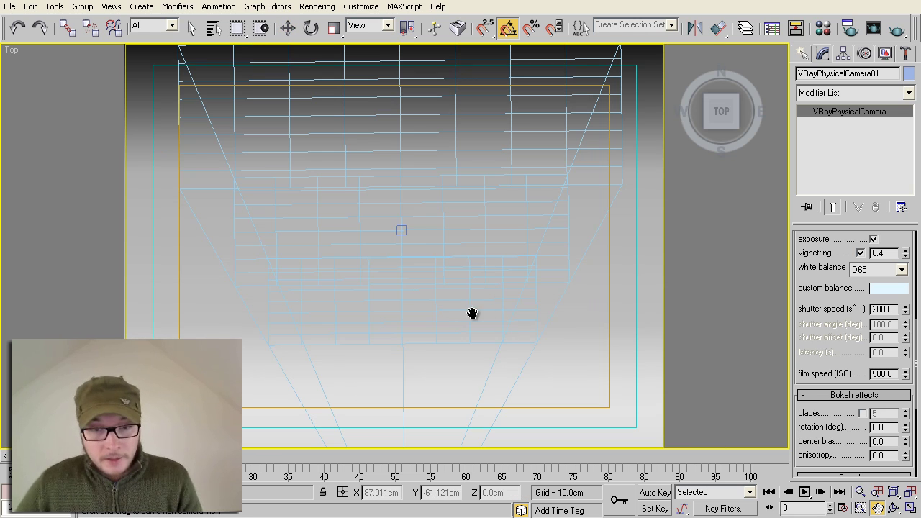
drag(417, 278, 413, 188)
scroll(335, 216, down, 3)
key(w)
drag(415, 350, 417, 357)
key(c)
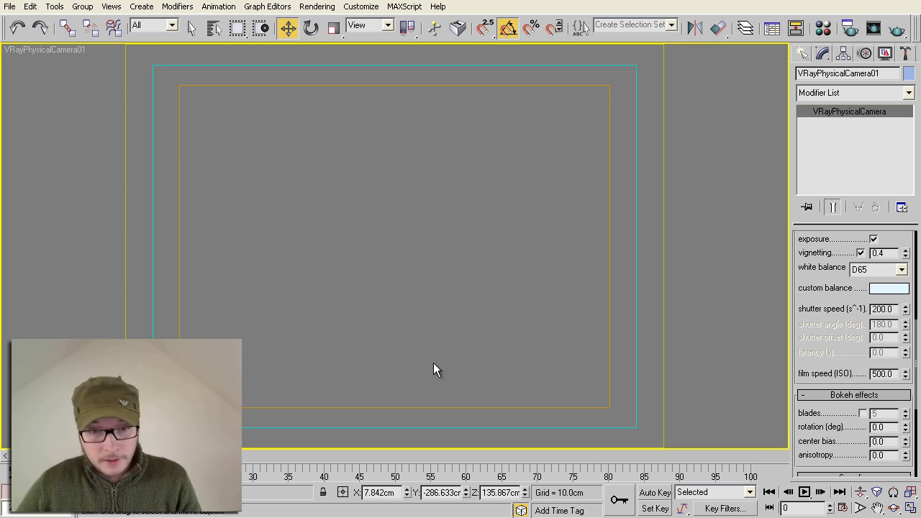
key(F3)
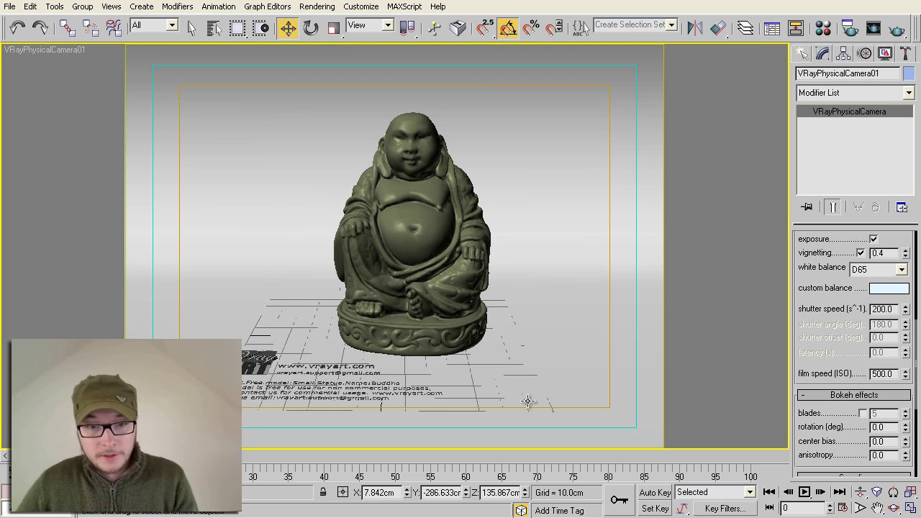
Shift the camera slightly to centre the Buddha in the safe frame and start the production render.
click(878, 508)
mouse_move(501, 326)
mouse_down()
mouse_move(505, 331)
mouse_move(493, 330)
mouse_up()
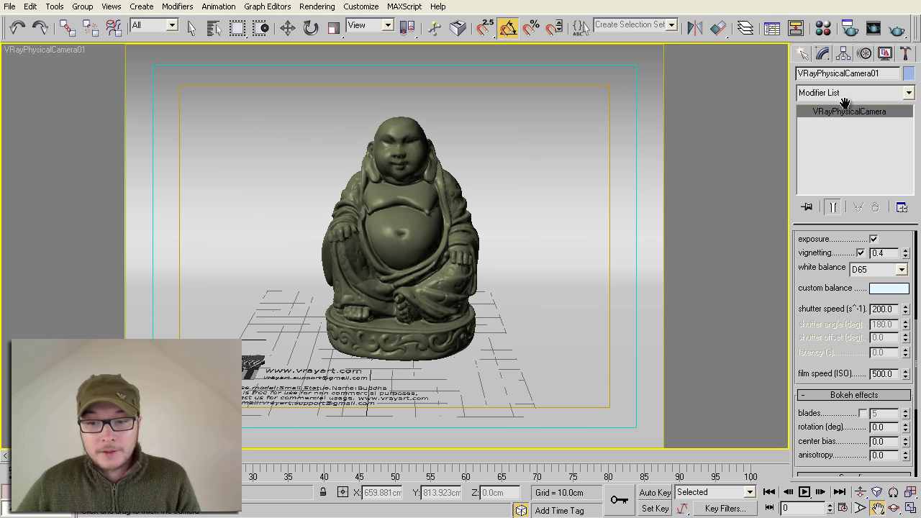
click(897, 31)
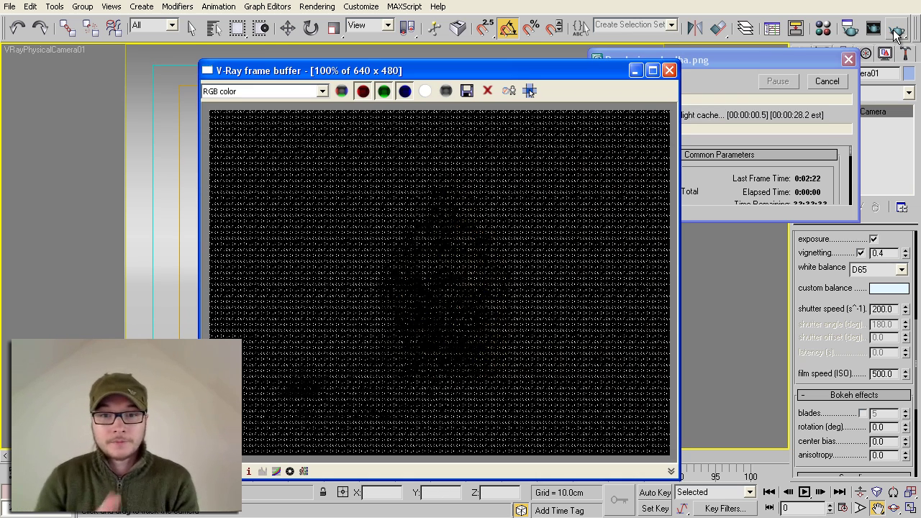